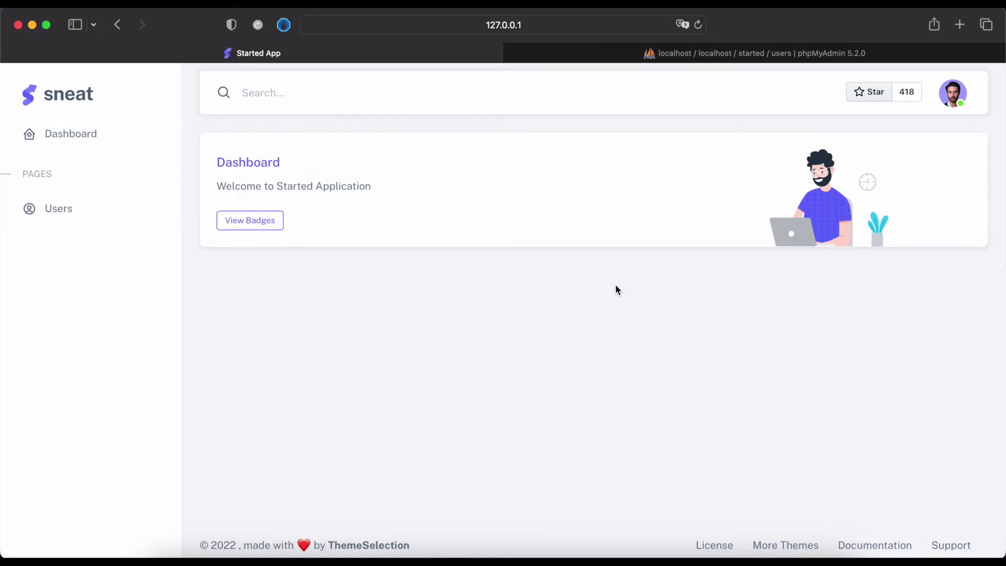
Switch to MySQL Workbench
key(super+space)
text(mysql)
key(Return)
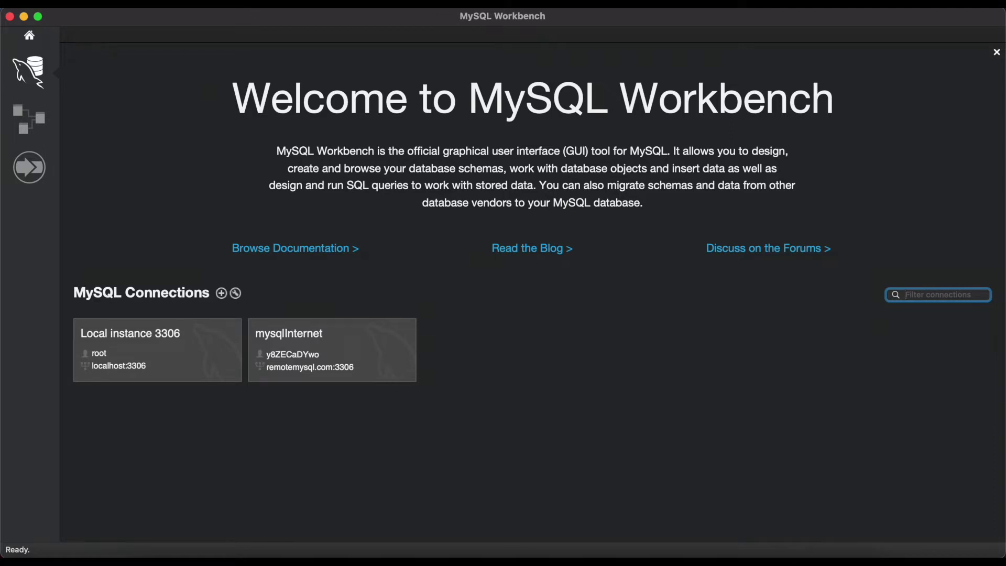
Start reverse engineering a database through the stored connection Local instance 3306 and fetch its schema list
click(243, 1)
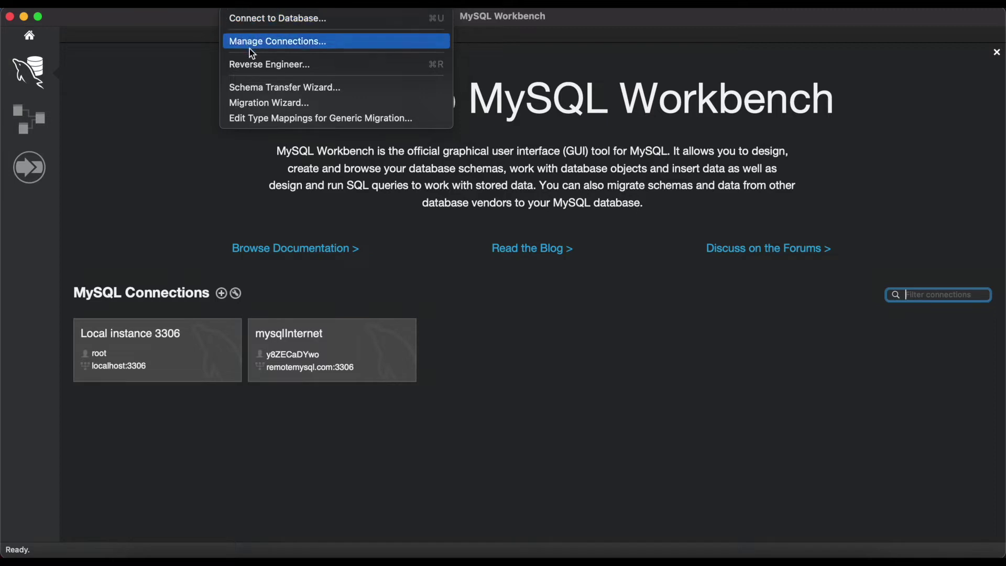
click(268, 67)
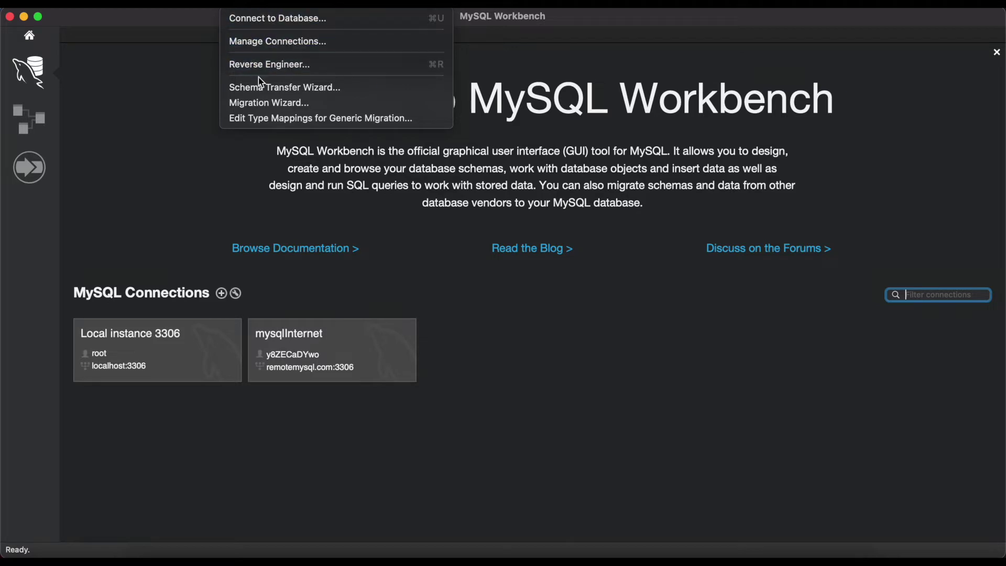
click(301, 68)
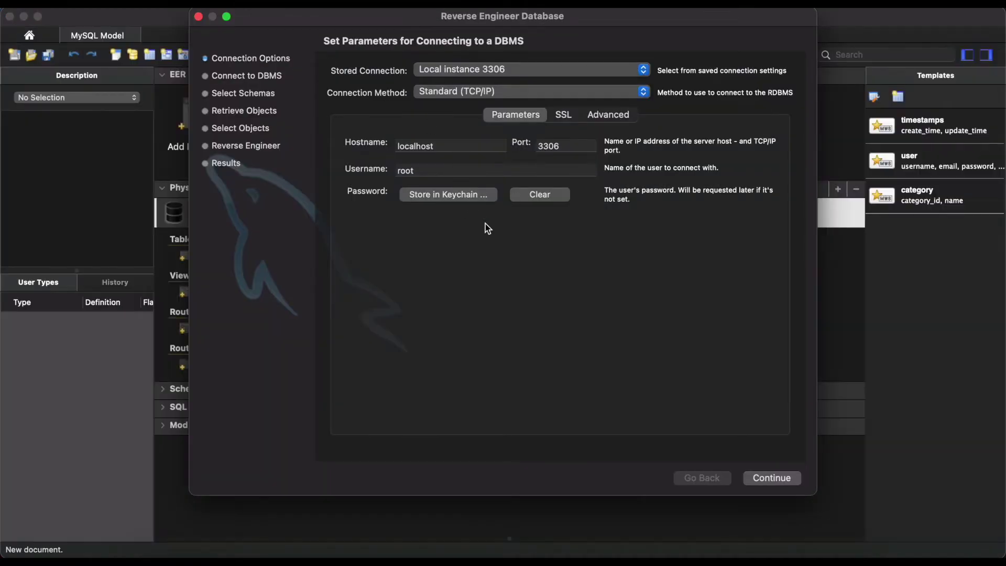
click(775, 479)
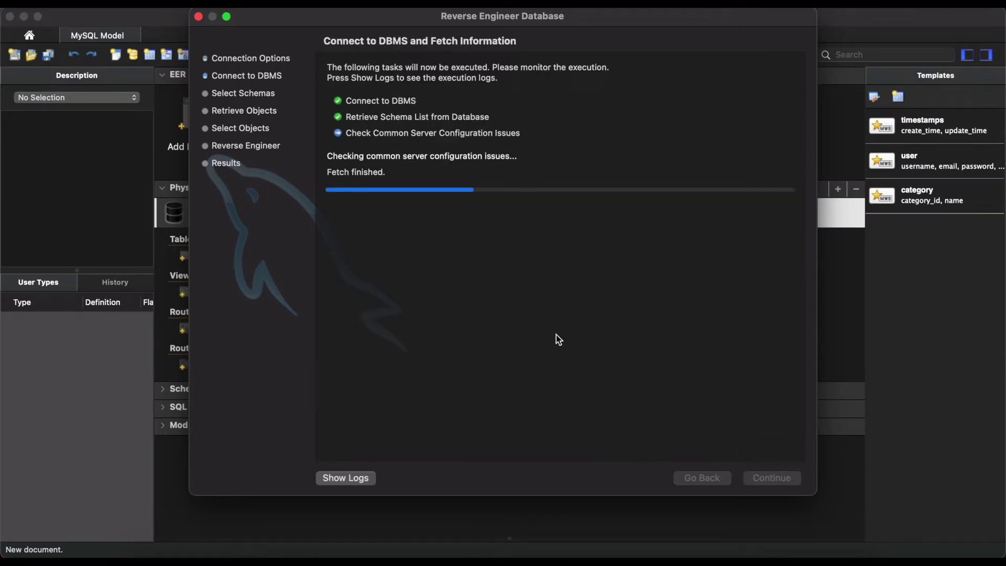
click(766, 478)
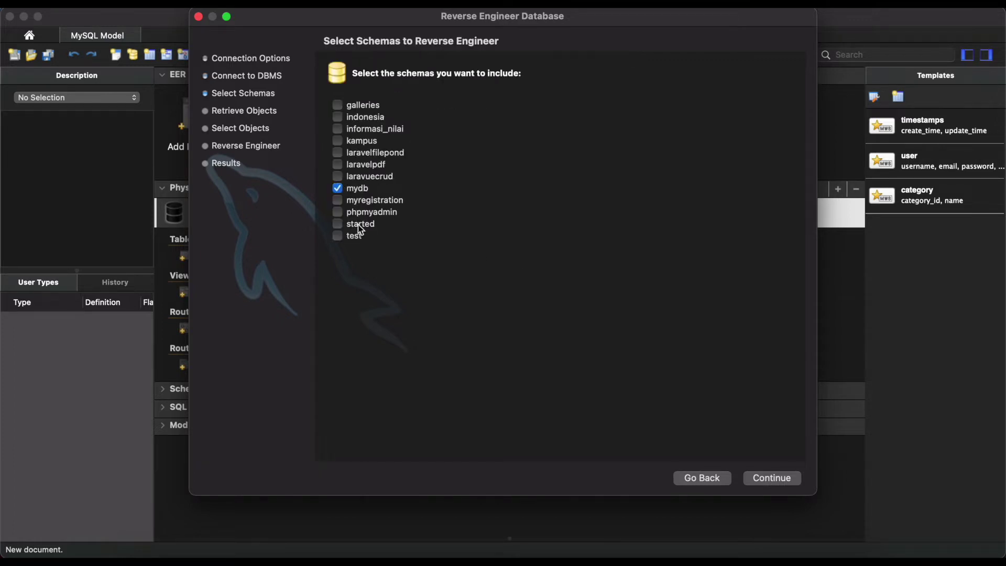
Choose only the started schema for reverse engineering, excluding mydb, and retrieve its objects
click(339, 191)
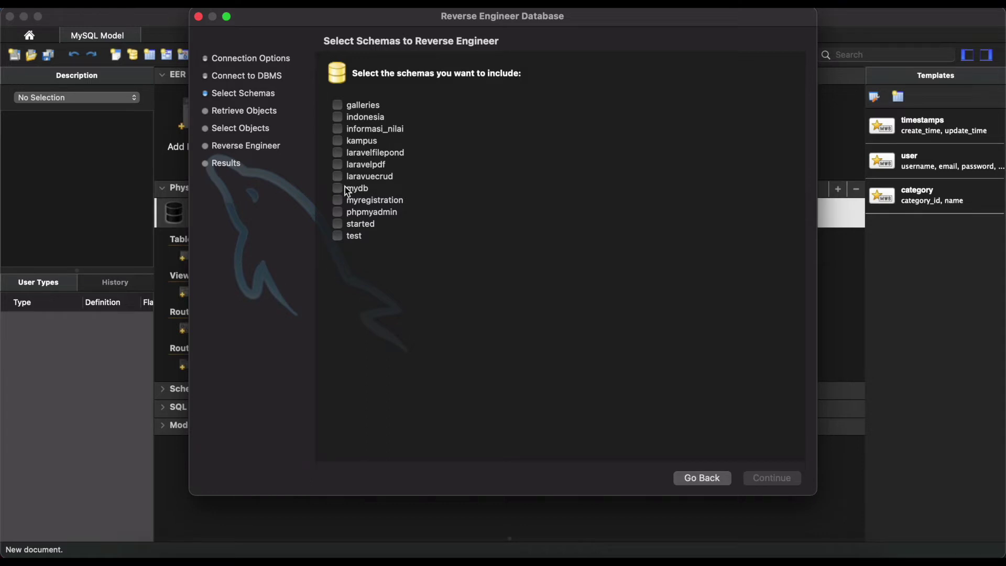
click(338, 224)
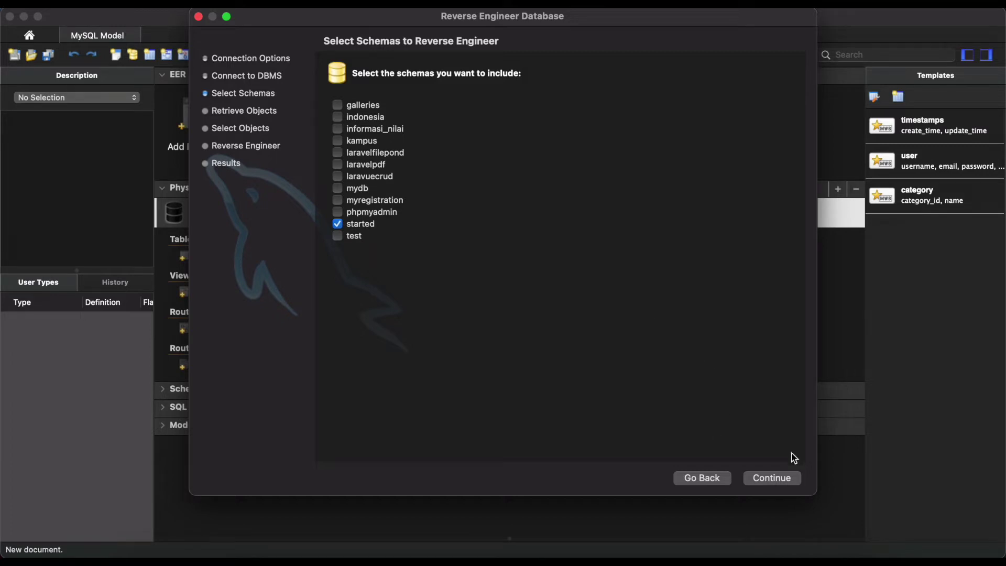
click(777, 484)
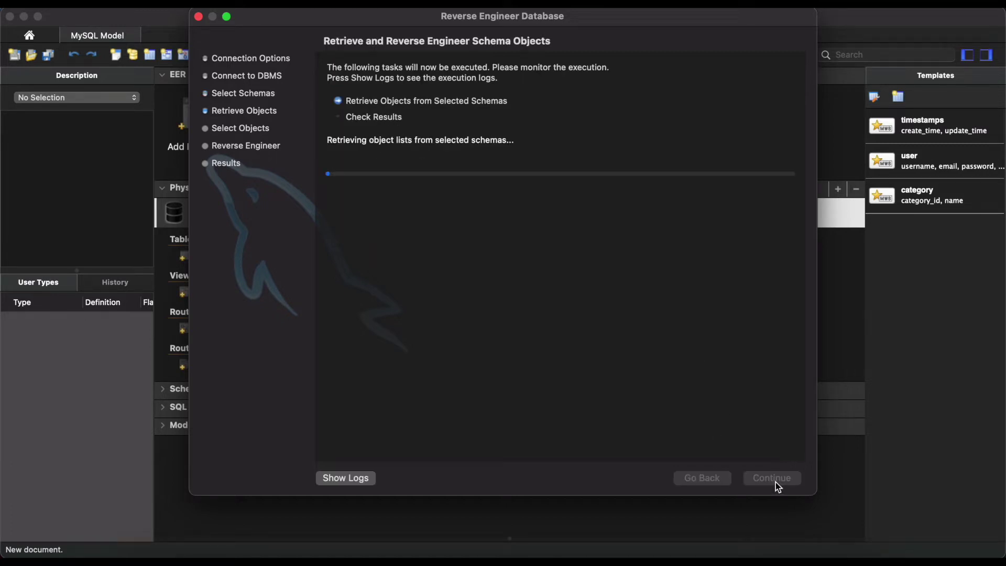
Import all MySQL table objects of the started schema, place them on a diagram and close the wizard
click(774, 480)
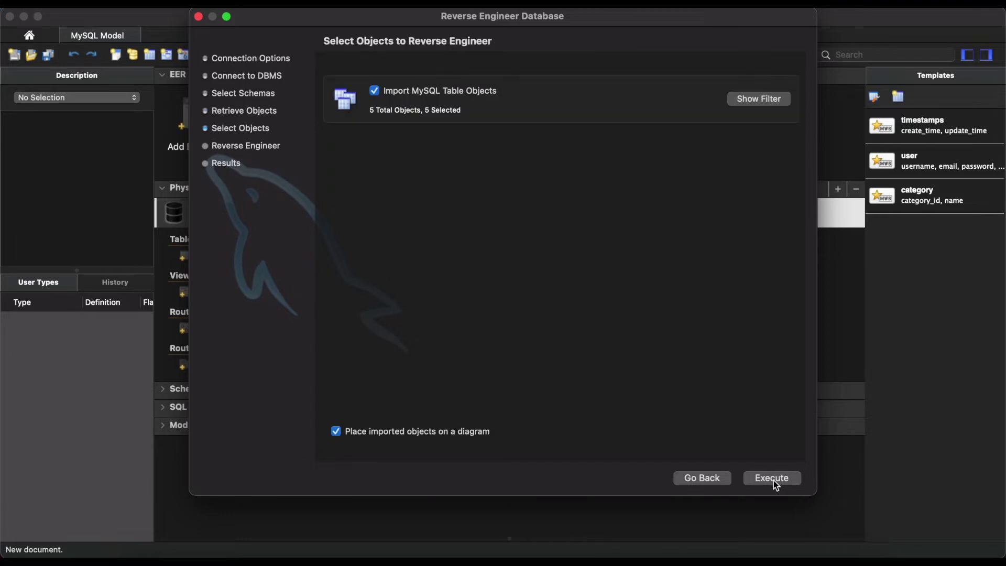
click(773, 481)
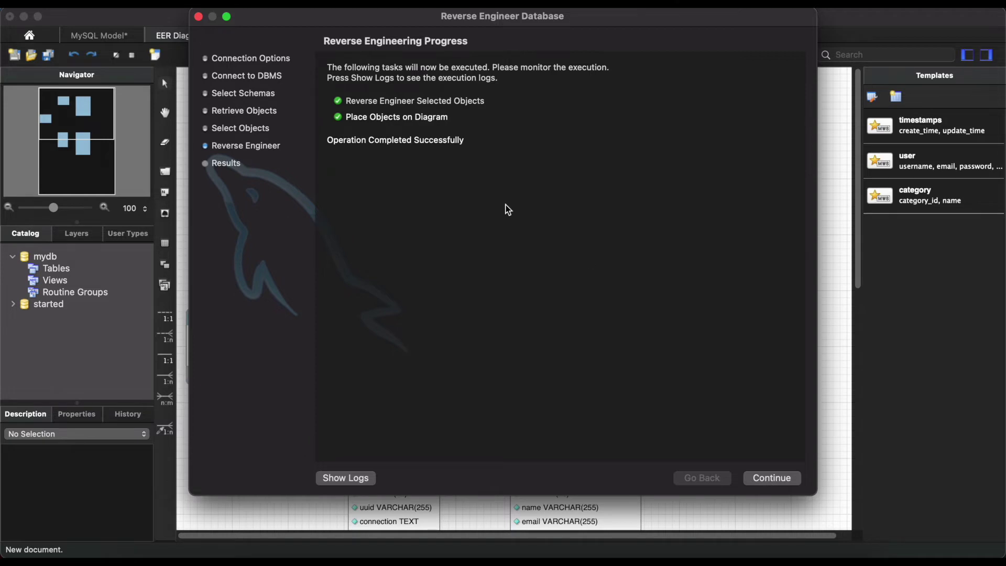
click(773, 481)
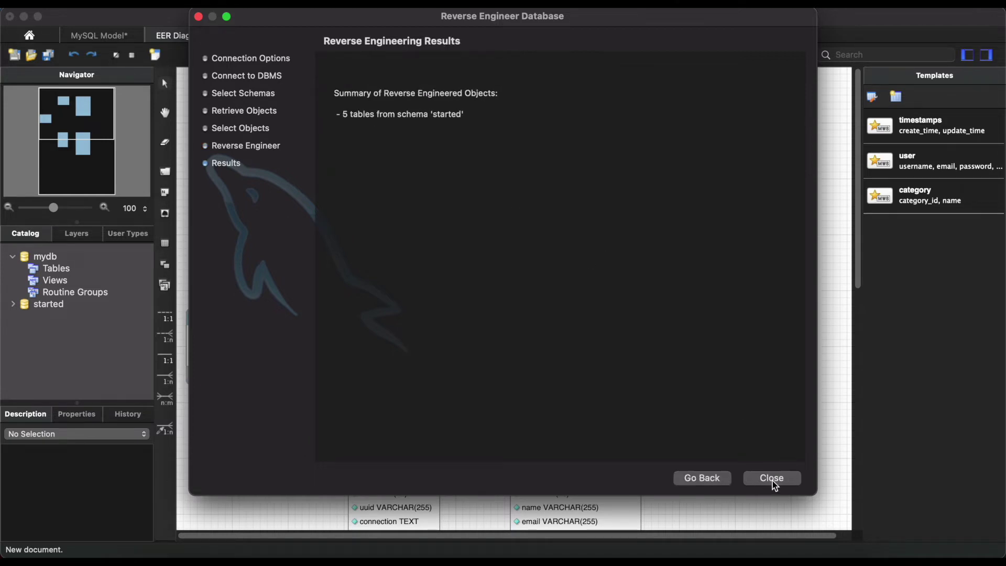
click(773, 484)
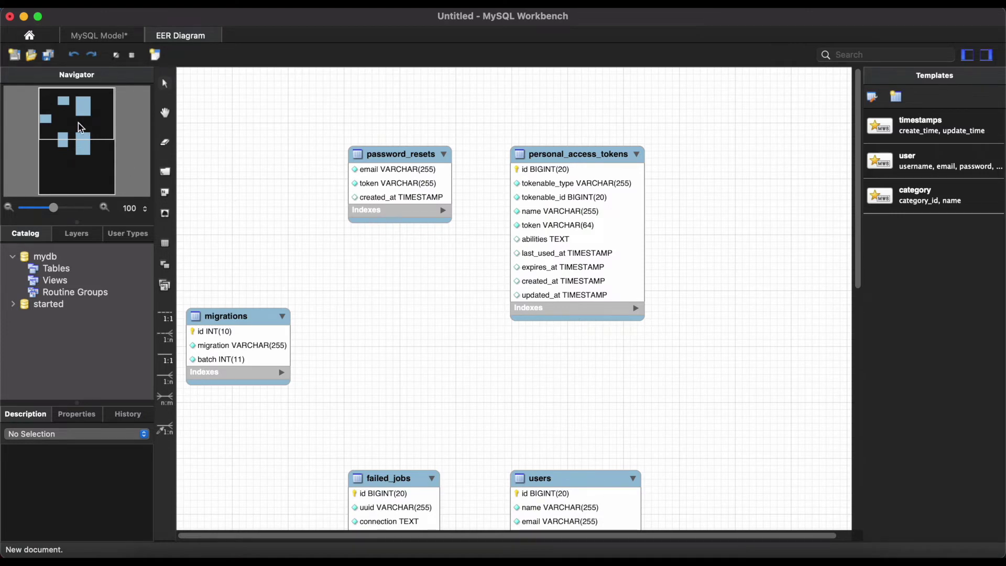
Arrange the imported tables compactly in two columns at the upper left of the EER diagram
mouse_move(78, 123)
mouse_down()
mouse_move(77, 150)
mouse_move(77, 136)
mouse_up()
drag(259, 247, 285, 160)
drag(393, 408, 414, 214)
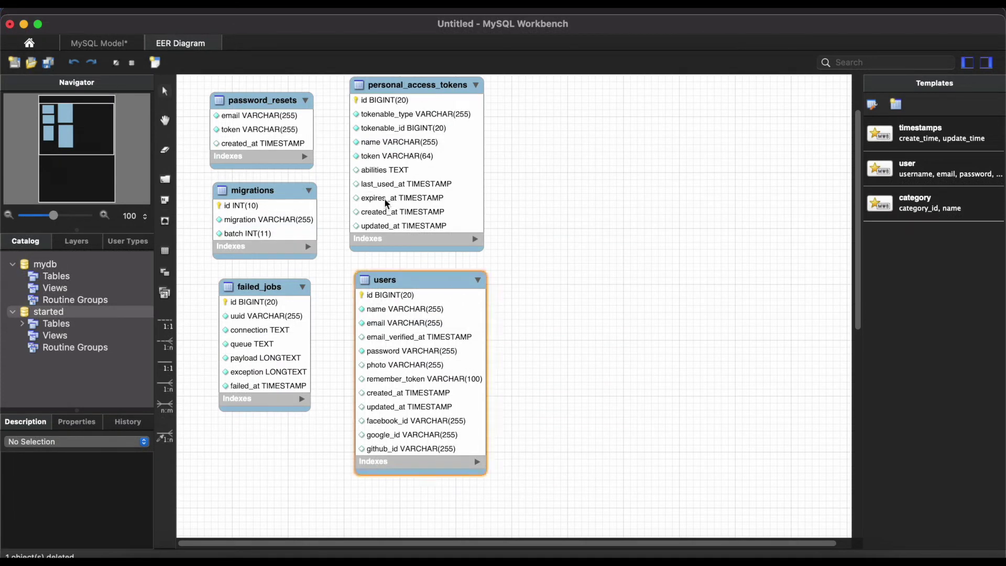
Delete the mydb schema from the model's physical schemas and select the started schema
click(108, 42)
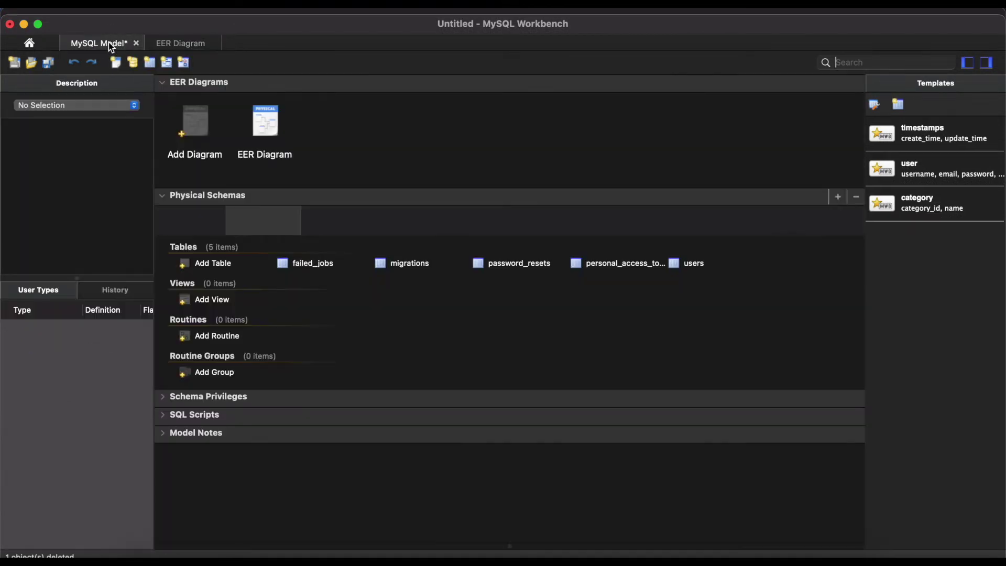
click(193, 227)
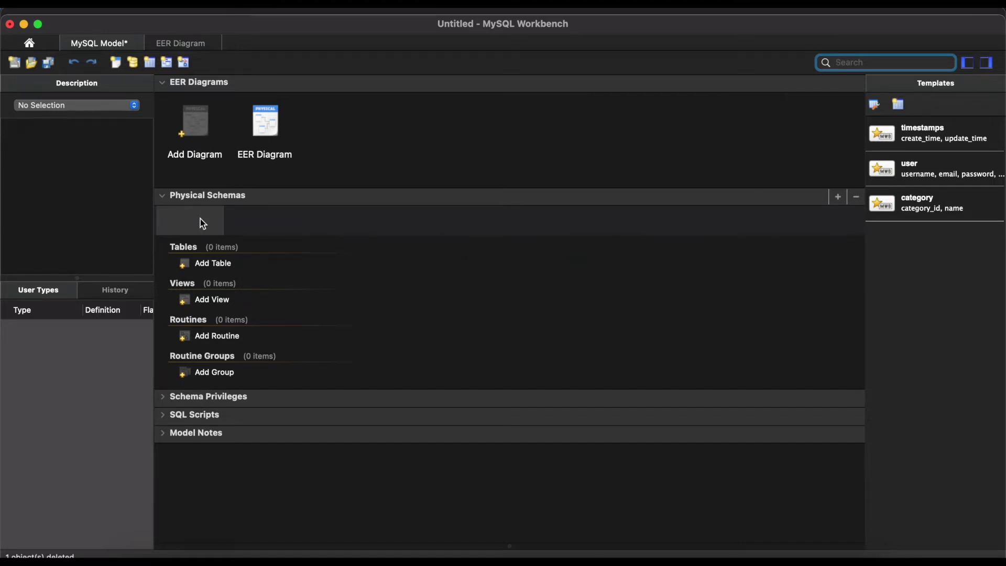
right_click(200, 220)
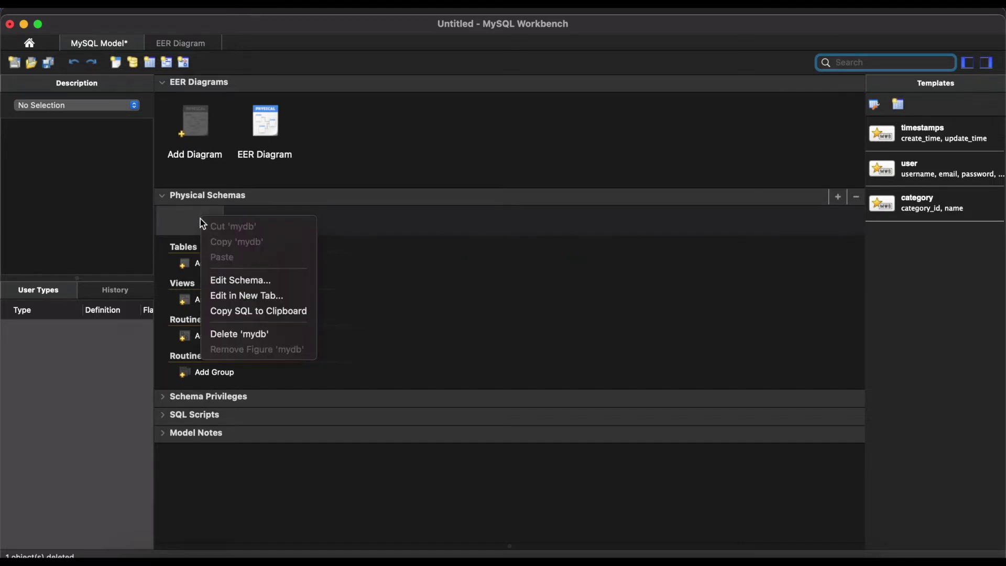
click(245, 335)
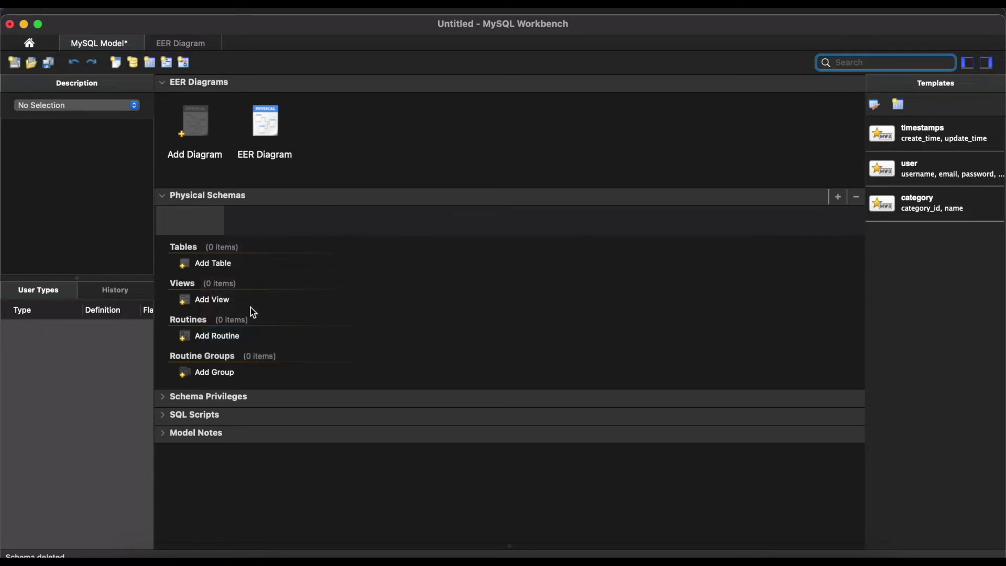
click(207, 219)
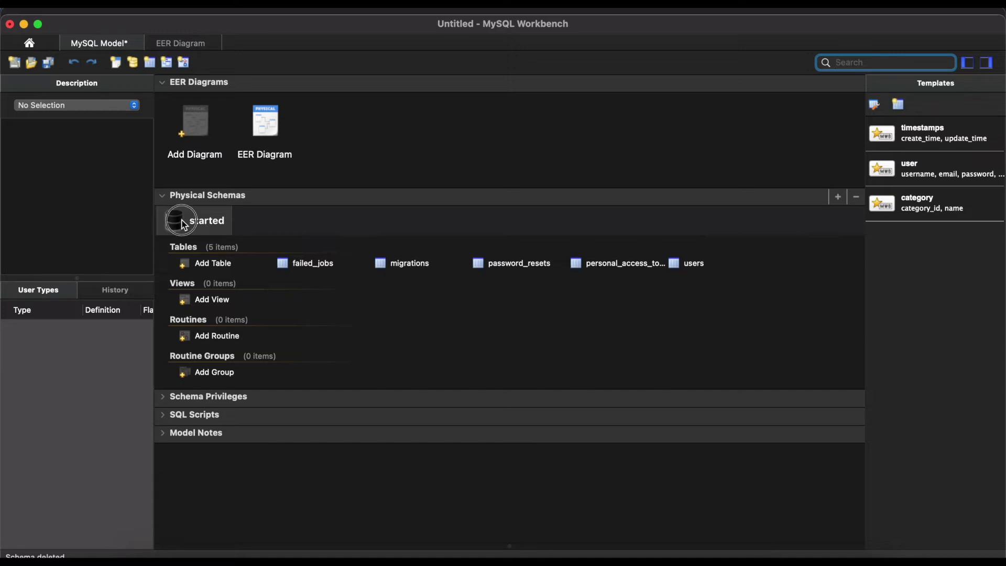
Return to the EER diagram and check the contents of the started schema in the catalog
click(171, 44)
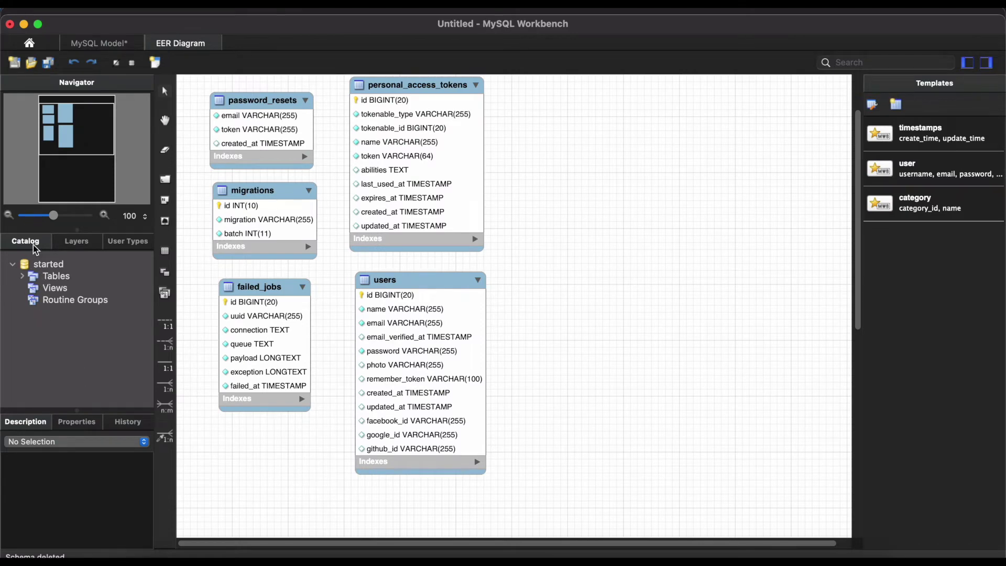
click(19, 267)
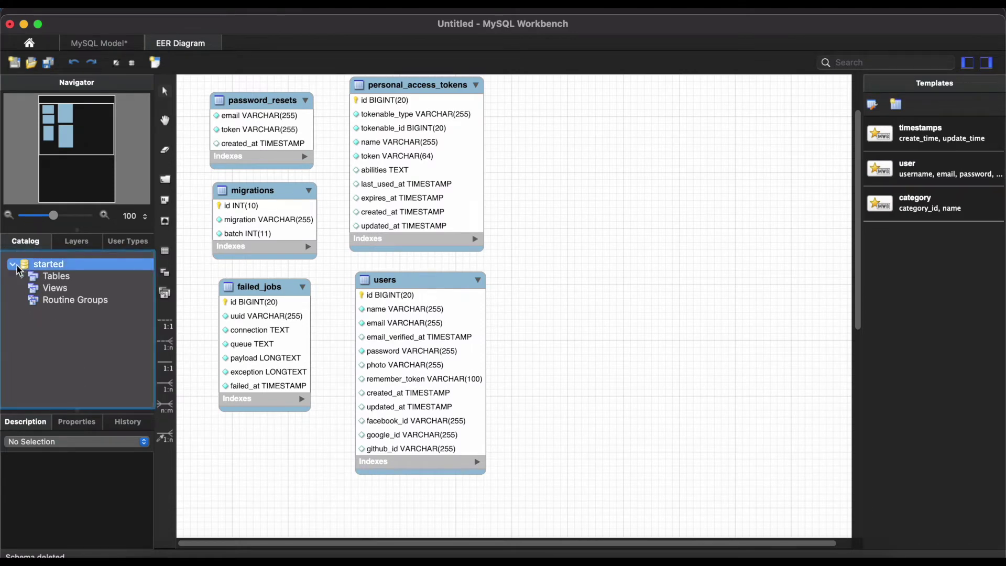
click(14, 266)
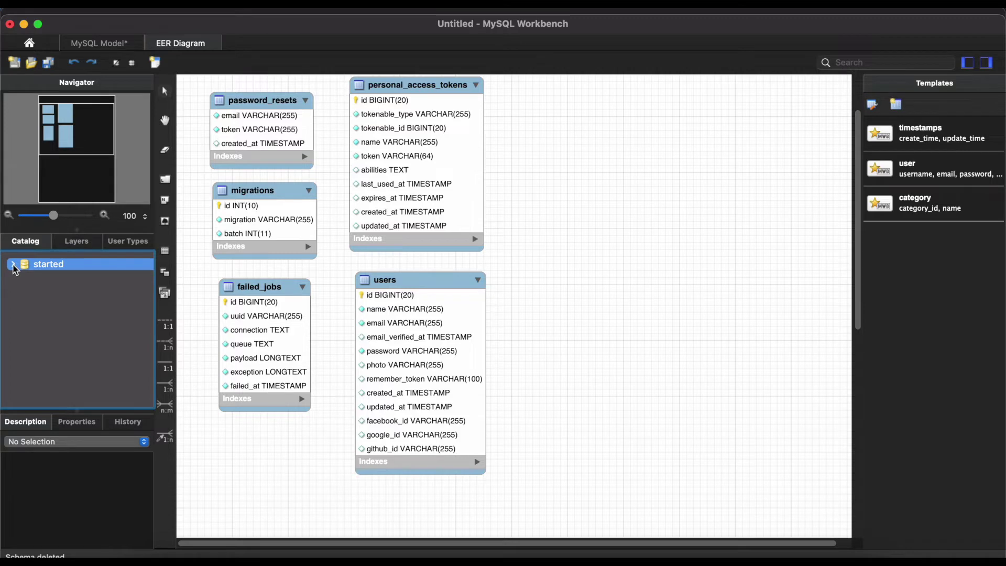
click(14, 265)
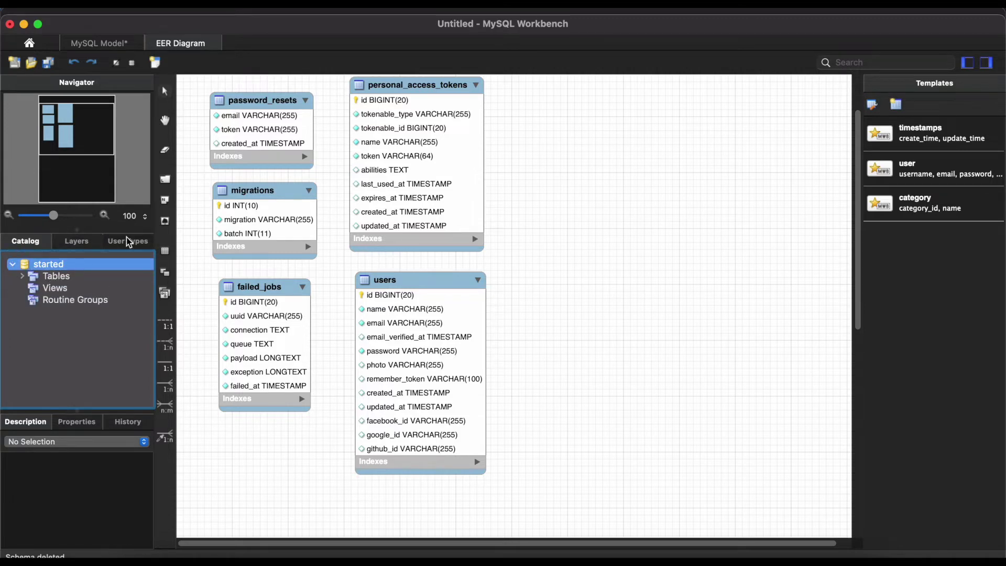
Place a new table to the right of the users table and name it categories
click(165, 251)
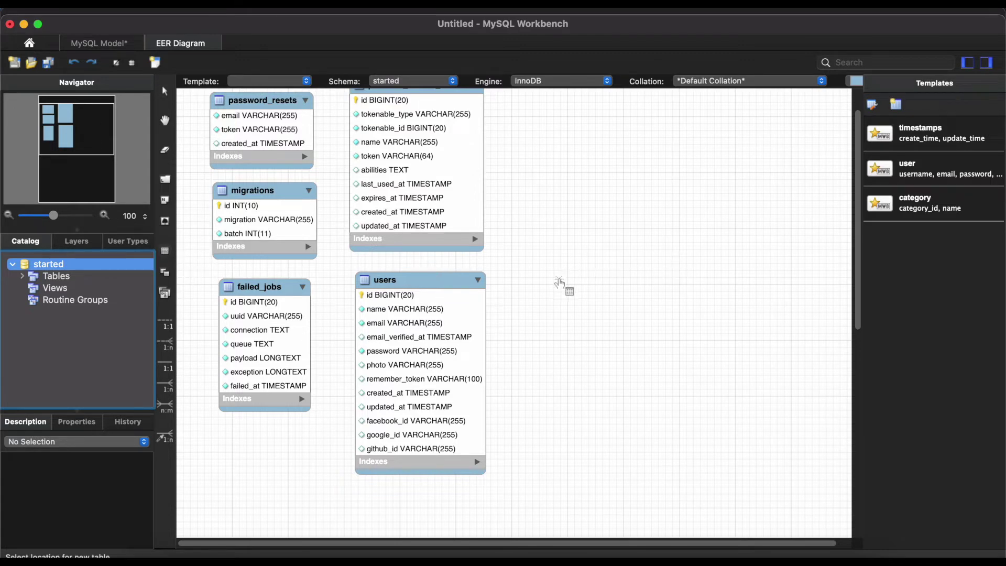
click(559, 283)
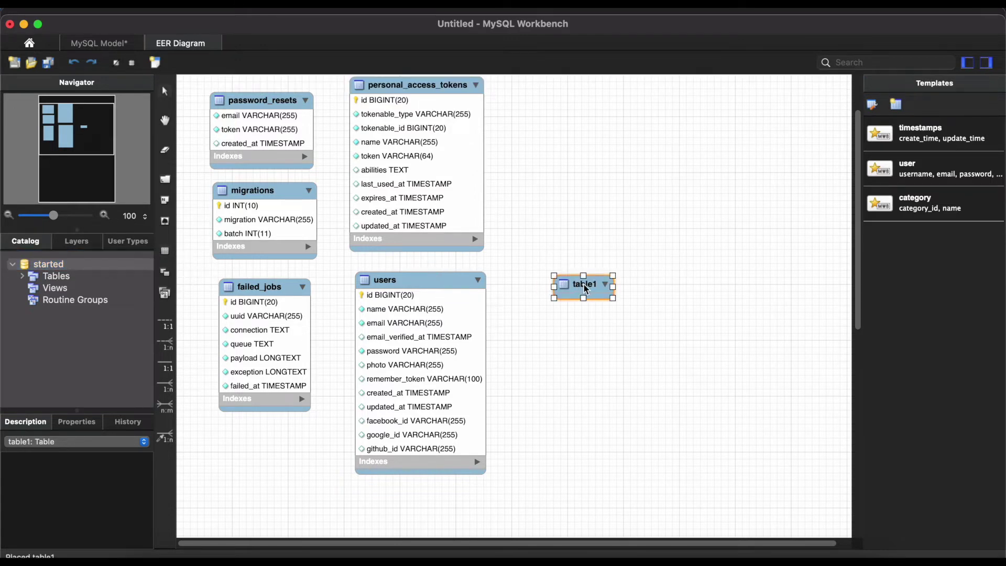
double_click(584, 284)
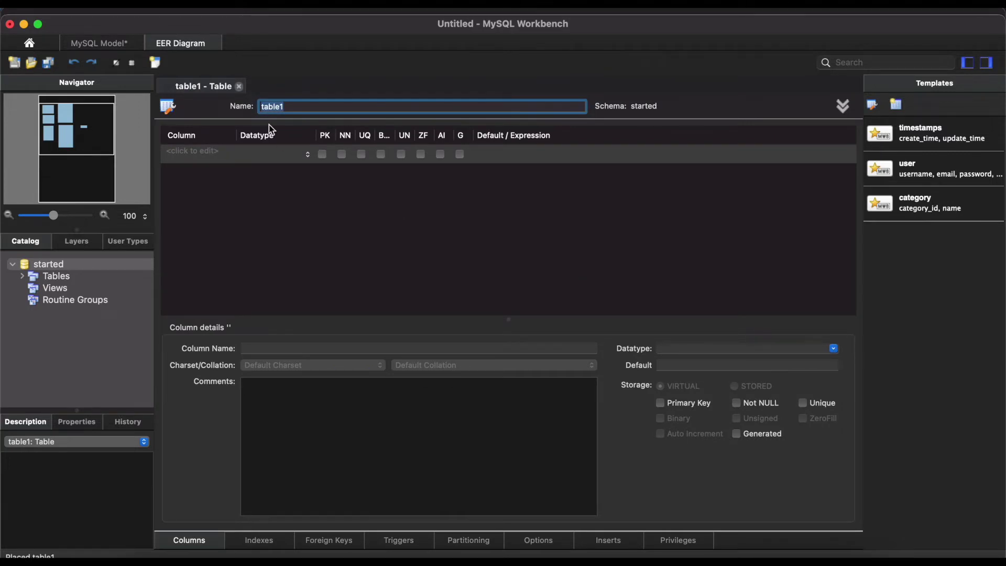
text(categories)
Add an INT column id to the categories table as a not-null, auto-incrementing primary key
click(225, 153)
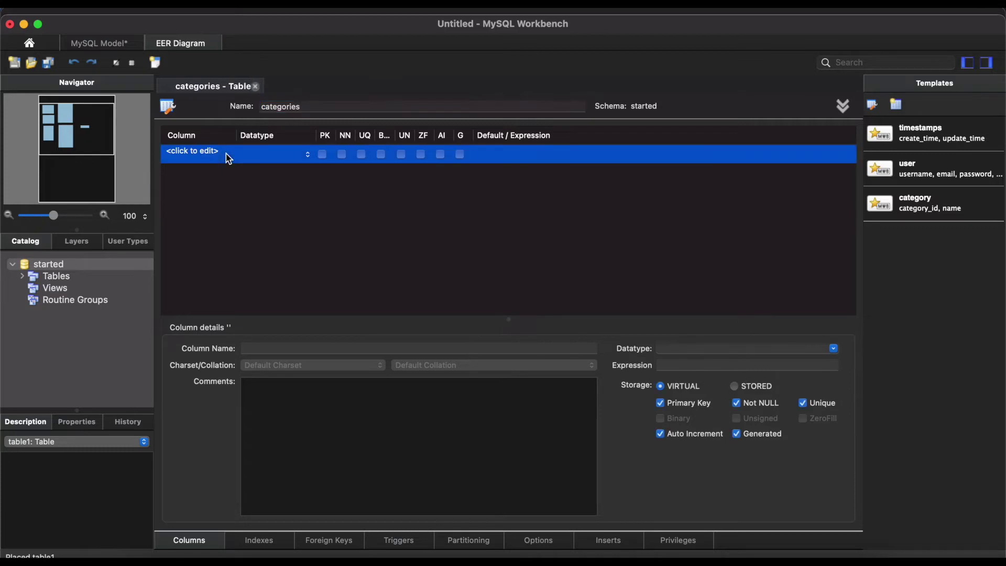
click(222, 155)
text(id)
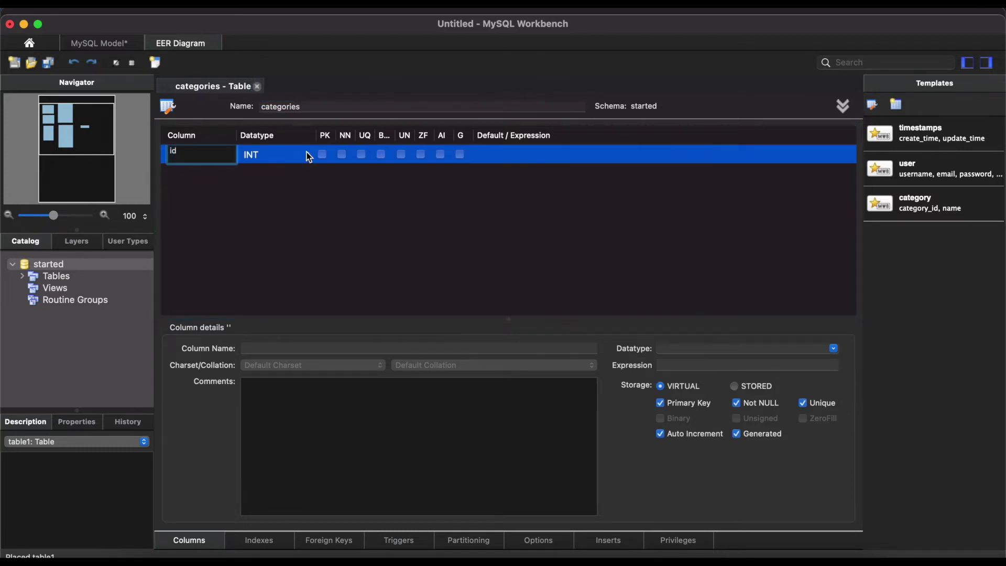
key(Return)
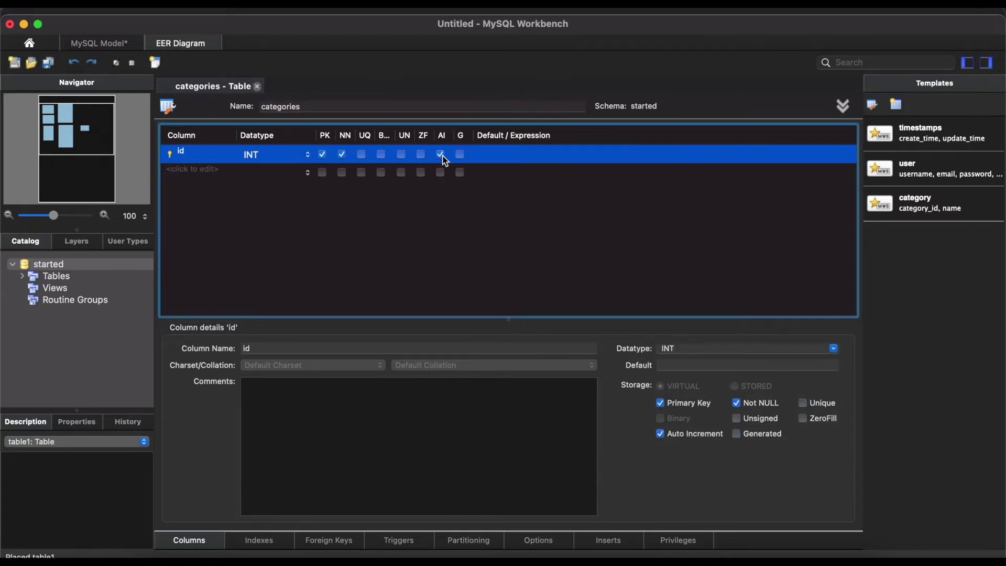
click(441, 154)
Add a second column named name_category to the categories table
click(228, 172)
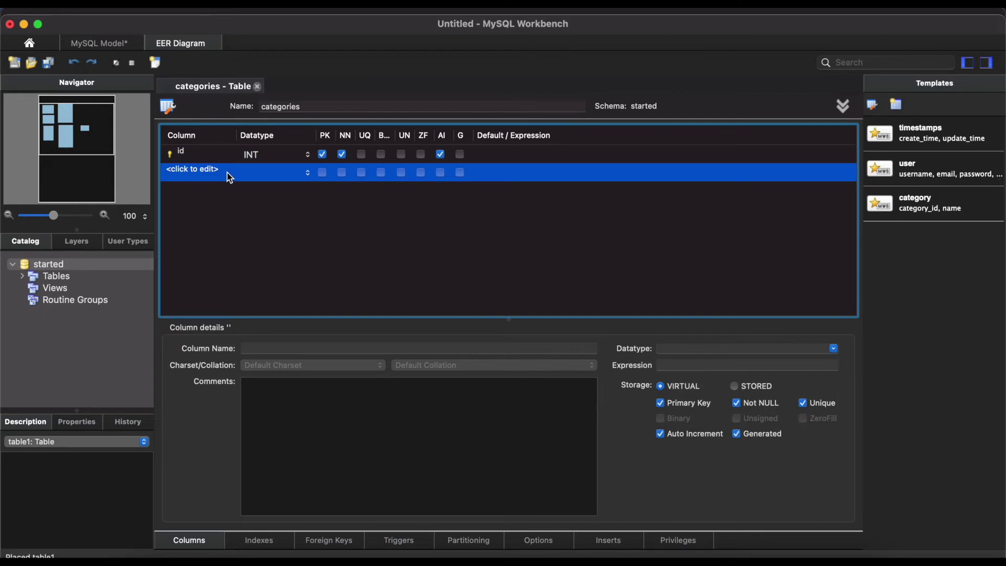
click(227, 172)
key(BackSpace)
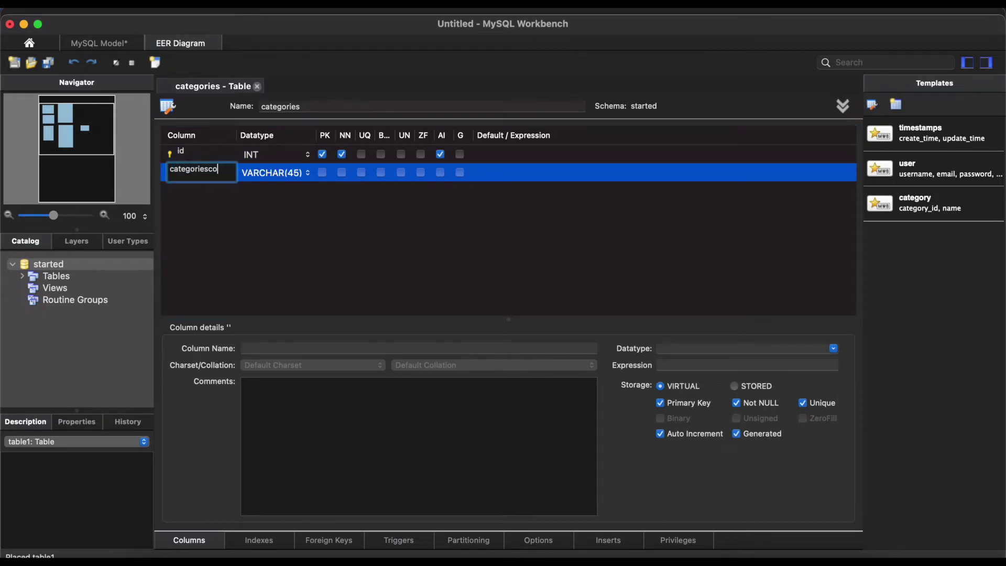
key(BackSpace)
key(BackSpace)
key(BackSpace)
key(BackSpace)
key(BackSpace)
key(BackSpace)
key(BackSpace)
key(BackSpace)
text(name)
text(category)
click(189, 171)
text(_)
Set the data type of the name_category column to VARCHAR(100)
click(296, 174)
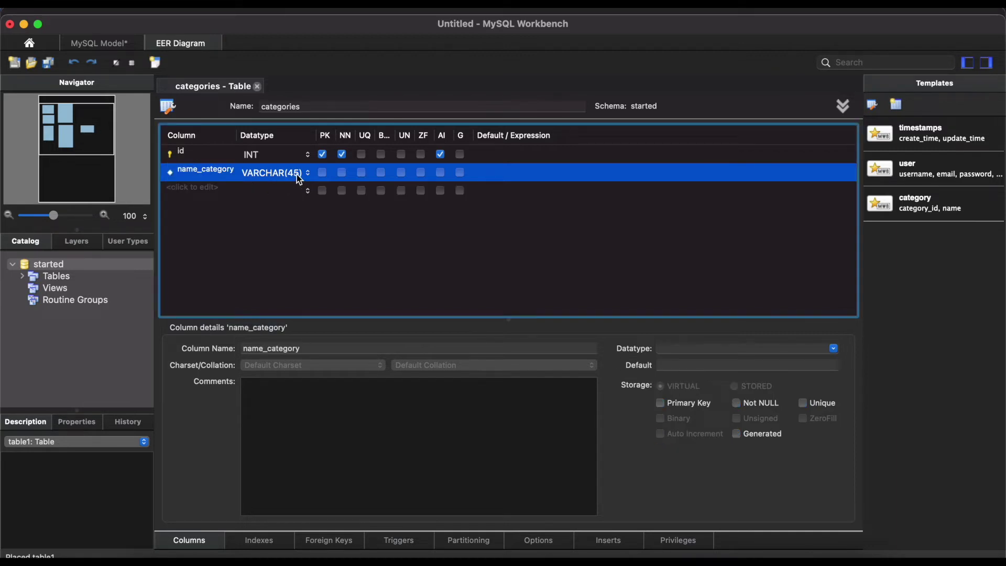
click(296, 174)
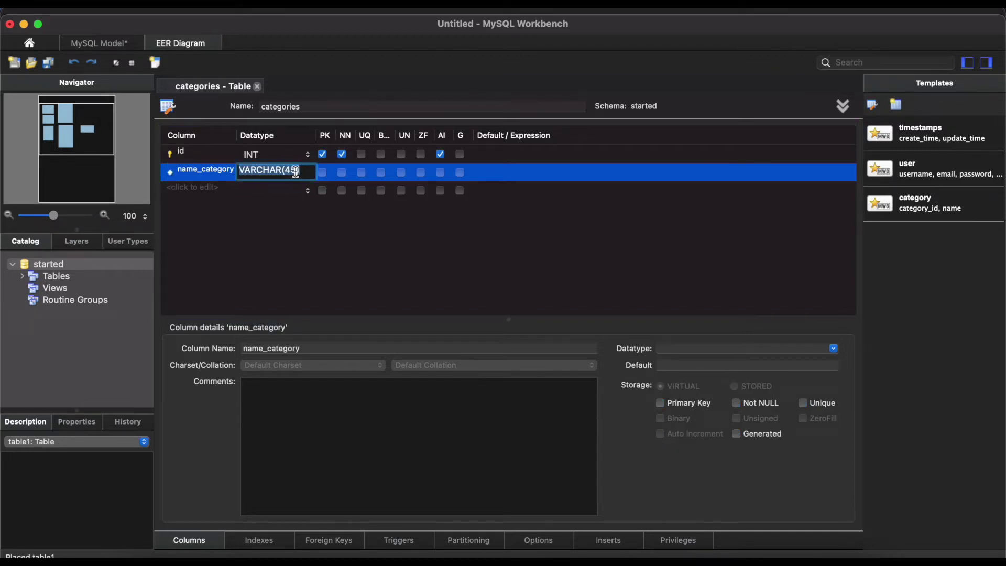
click(295, 171)
key(BackSpace)
key(BackSpace)
text(100)
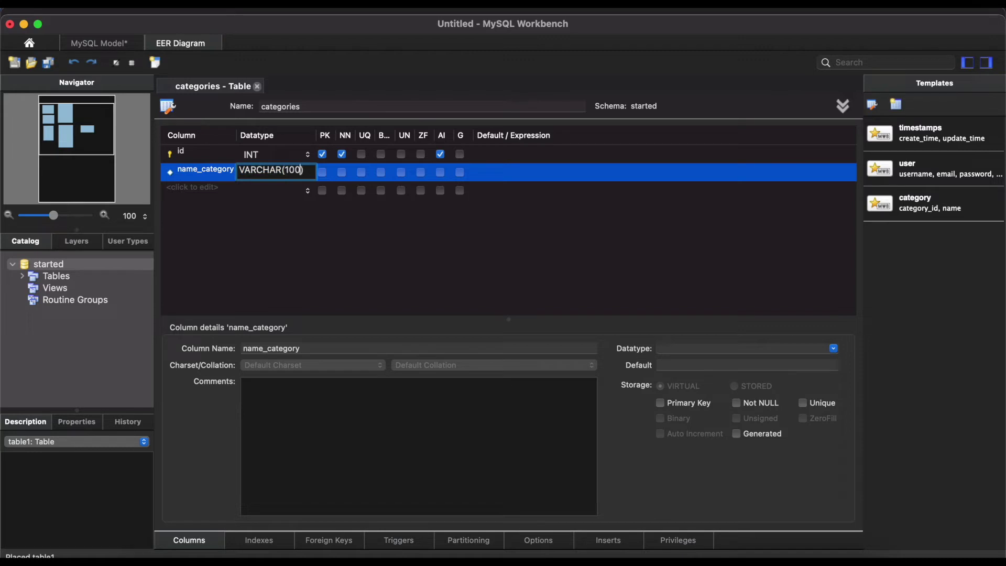
Add a created_at column with the TIMESTAMP data type to the categories table
click(222, 191)
click(222, 190)
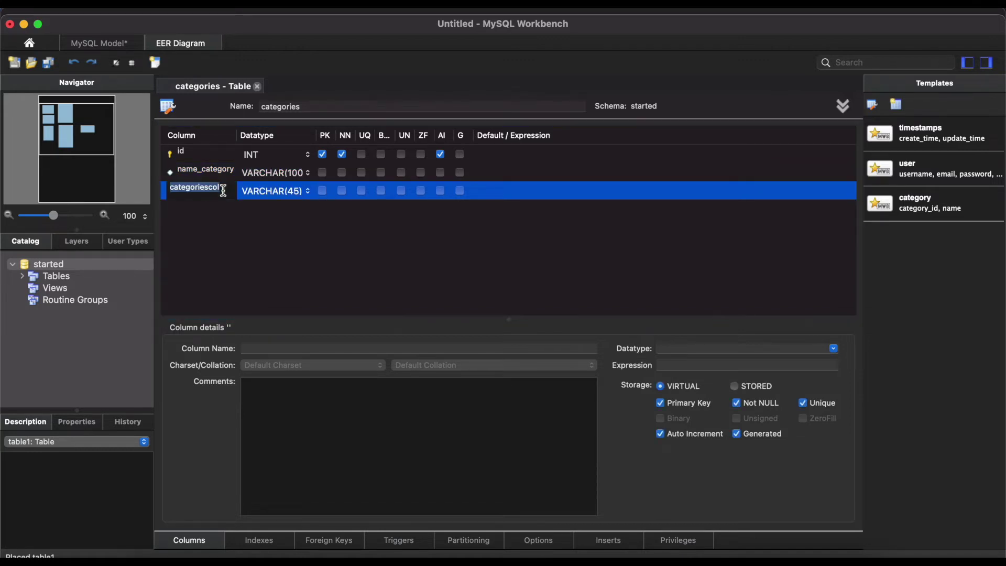
text(created_at)
key(Tab)
text(TIMESTAMP)
key(BackSpace)
key(Return)
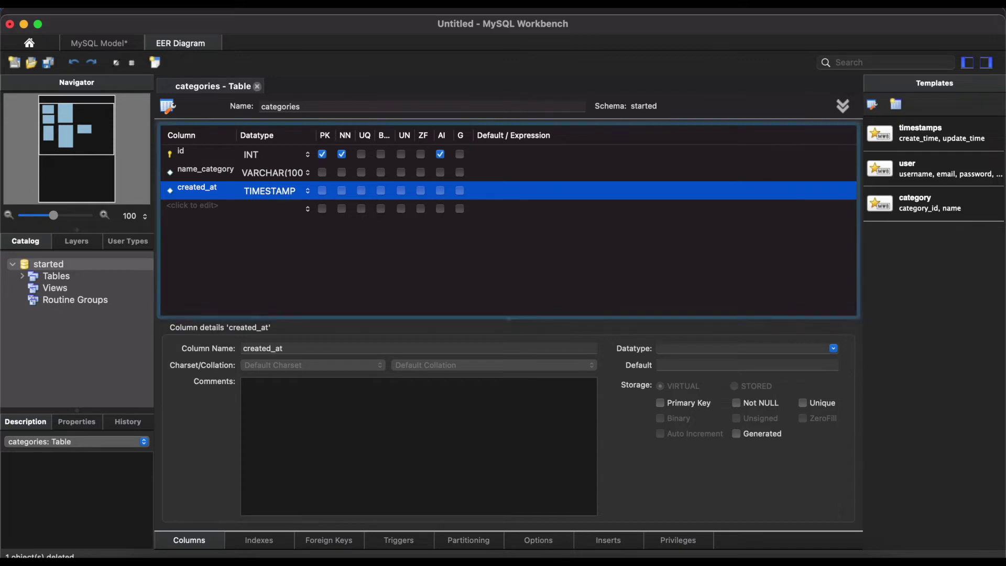
Add an updated_at column of type TIMESTAMP to the categories table and close its table editor
click(214, 205)
text(updated_at)
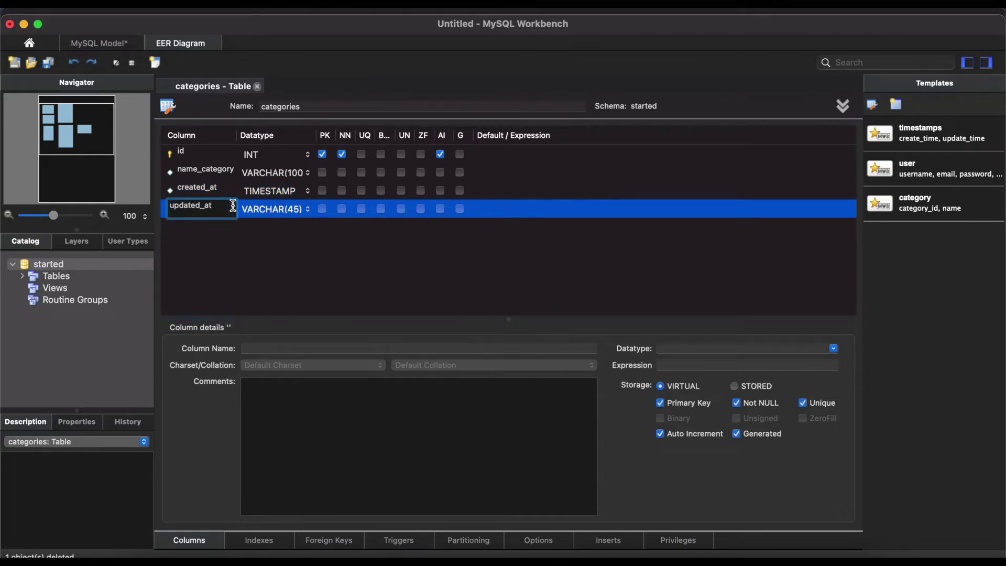
key(Tab)
text(TIMESTAMP)
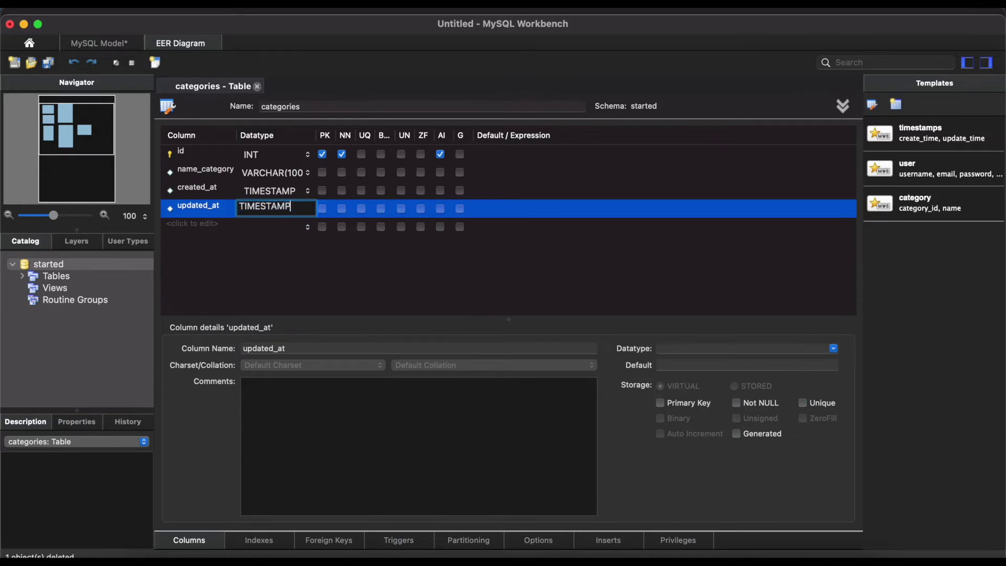
key(Return)
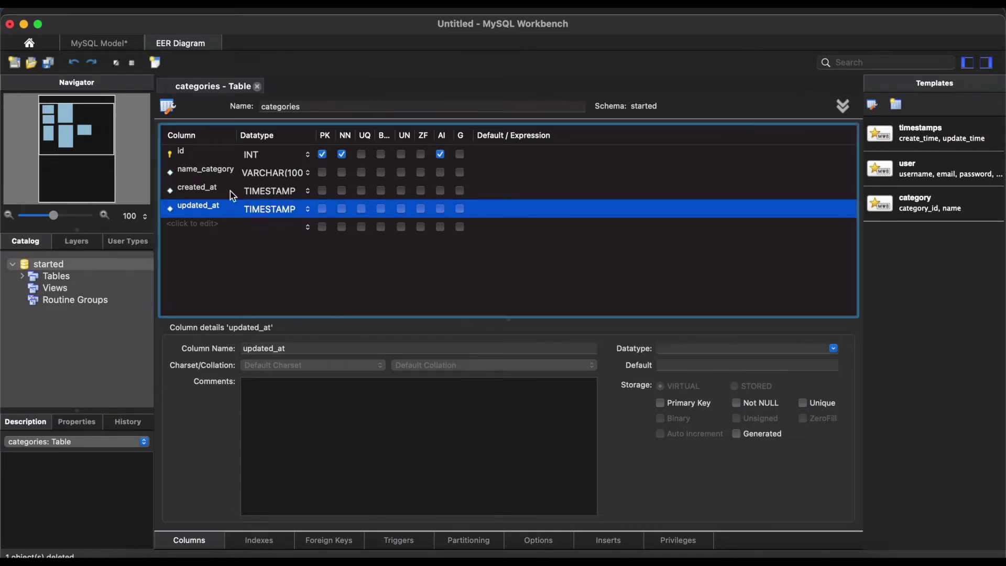
click(257, 86)
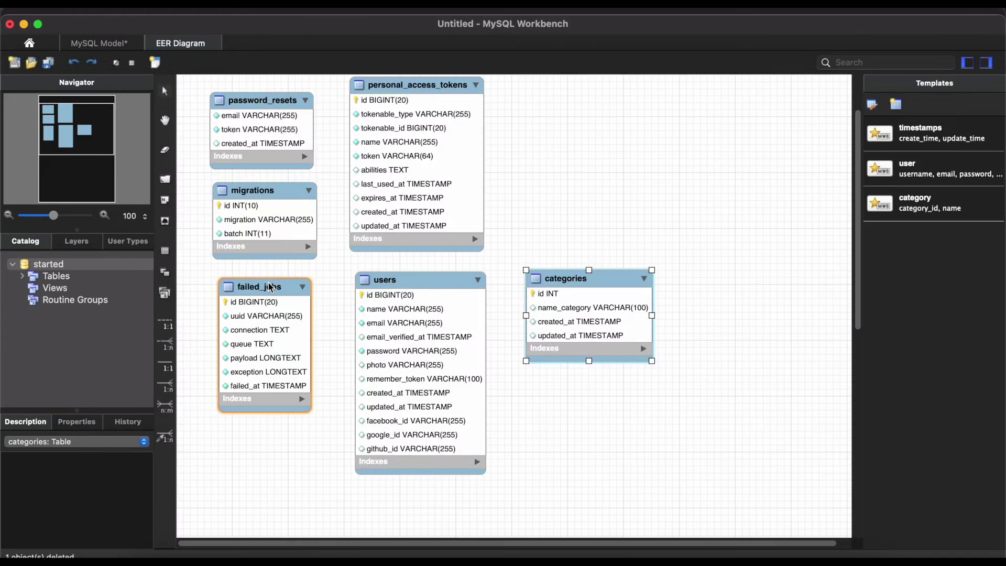
Place a new table to the right of the categories table and name it posts
click(165, 252)
click(708, 294)
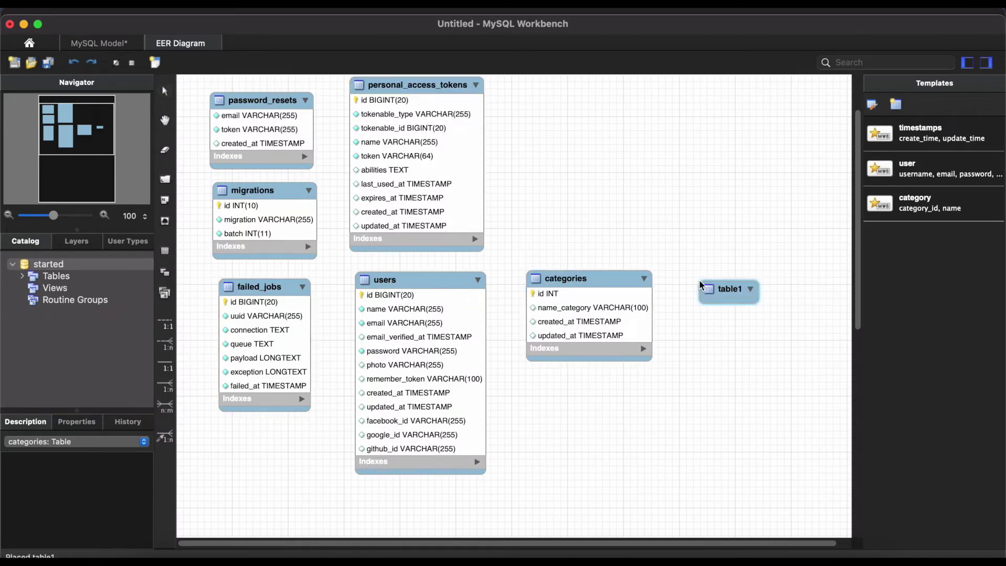
double_click(728, 293)
text(posts)
Add an INT column id to the posts table as a not-null, auto-incrementing primary key
click(210, 164)
text(id)
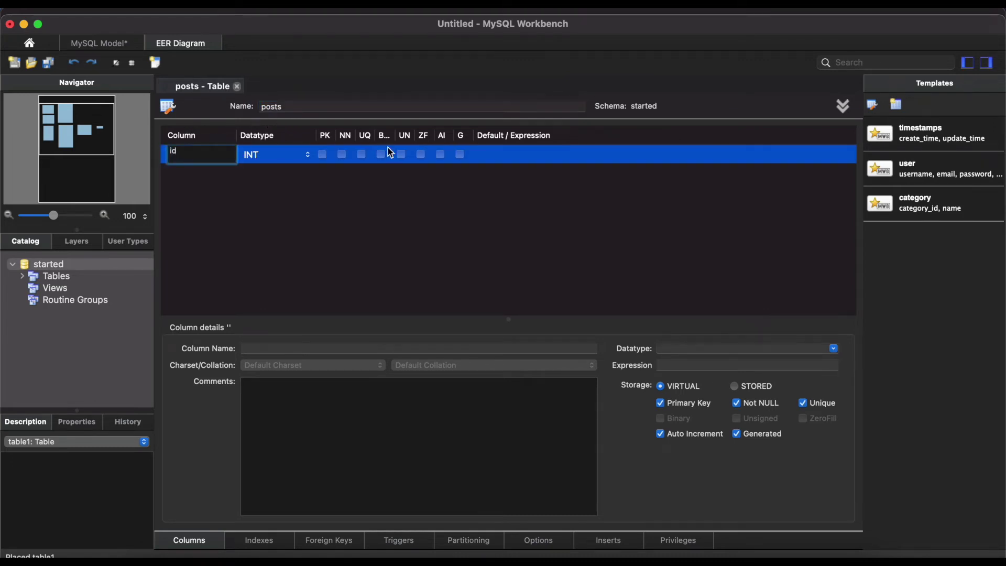
click(443, 157)
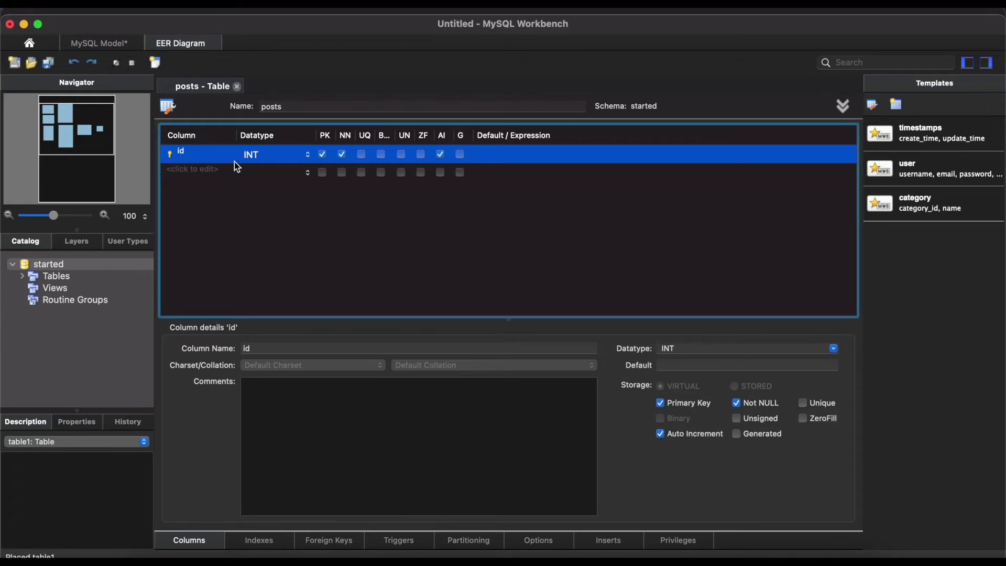
Add a title column with the TEXT data type to the posts table
click(216, 174)
text(title)
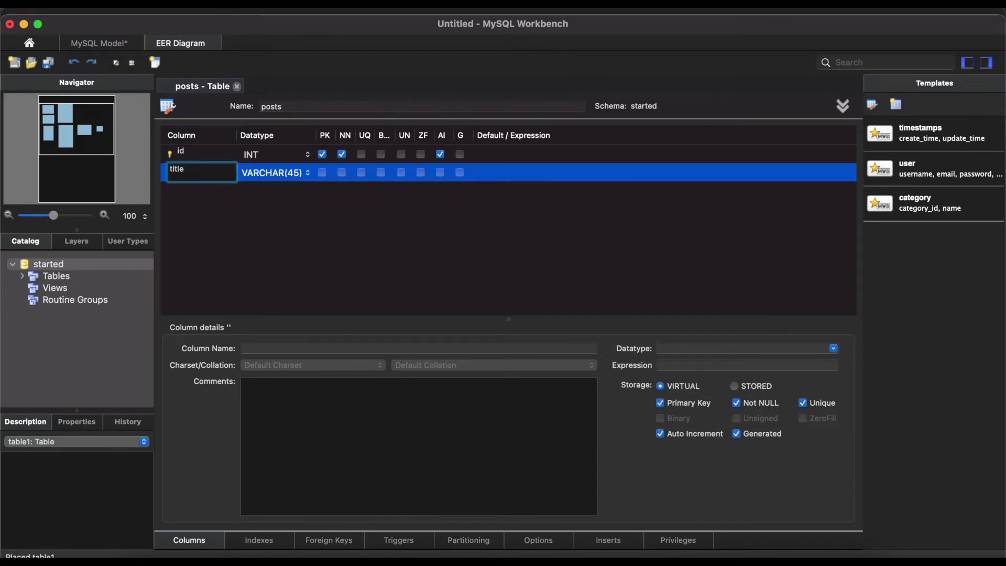
key(Return)
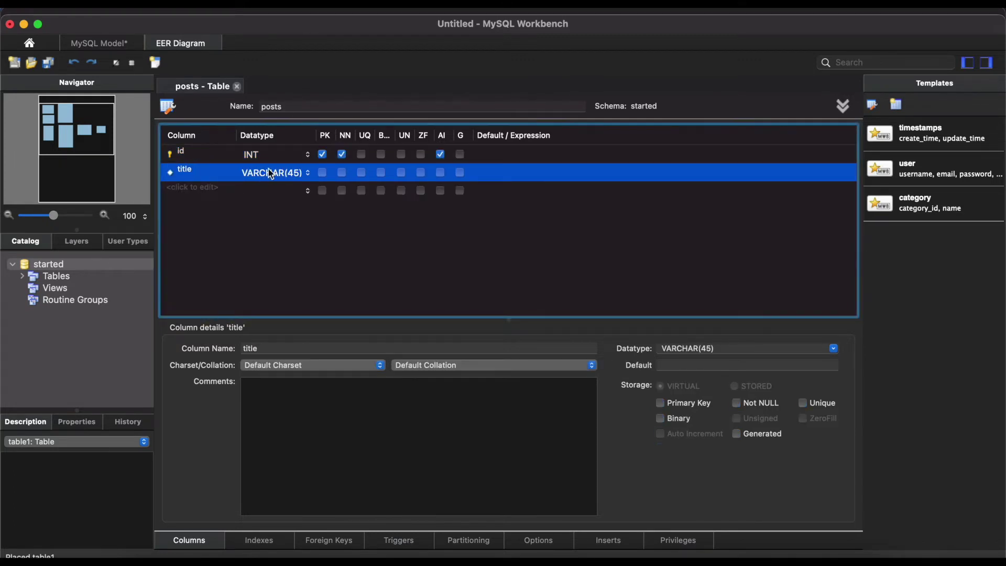
click(269, 169)
text(TEXT)
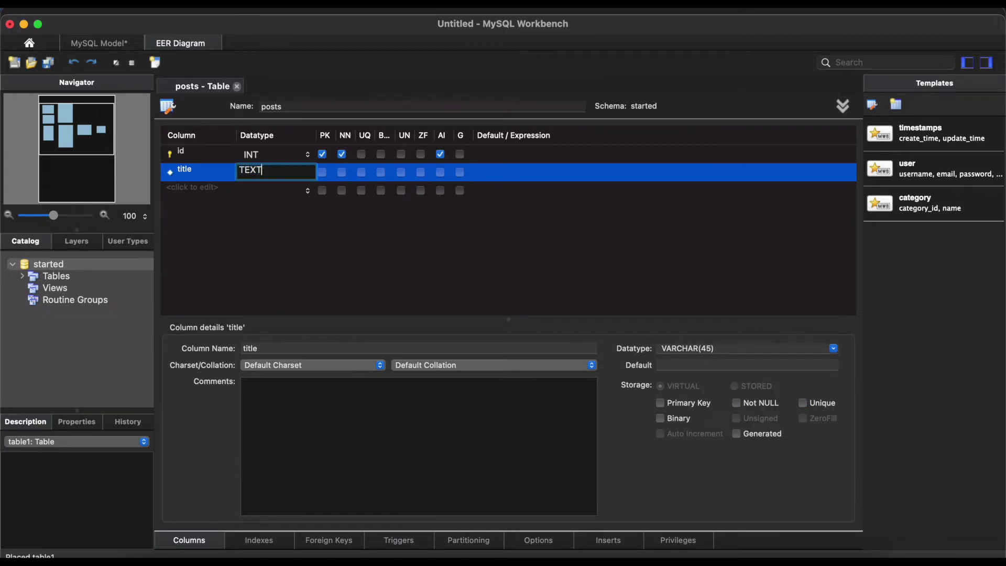
key(Return)
Add a slug column with the TEXT data type to the posts table
click(177, 190)
text(slug)
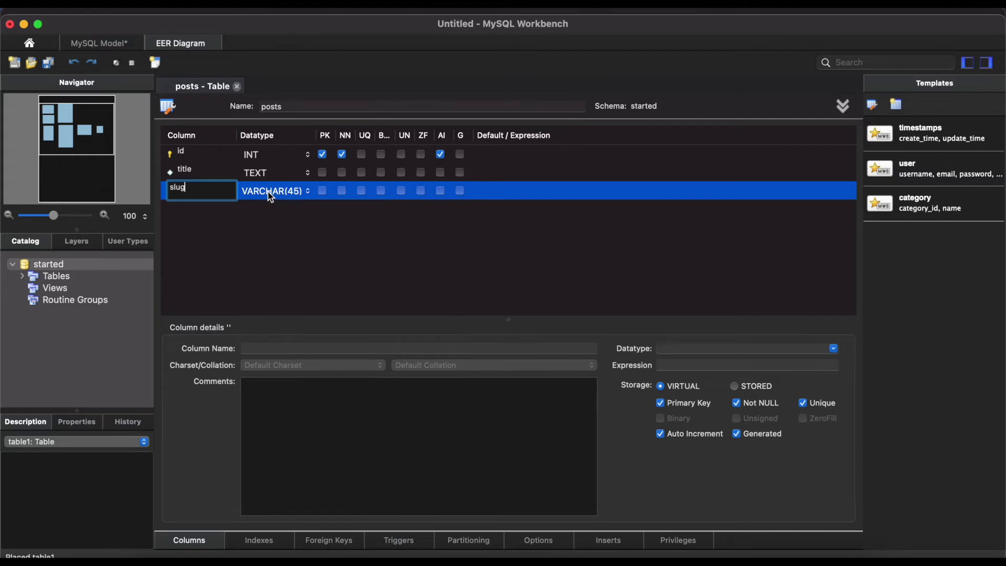
click(268, 192)
text(TEXT()
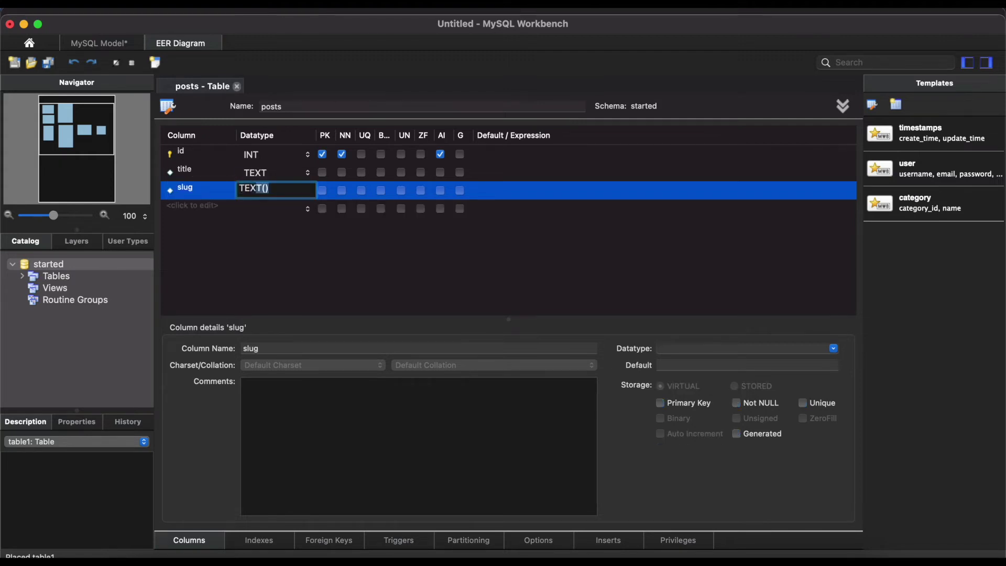
key(Return)
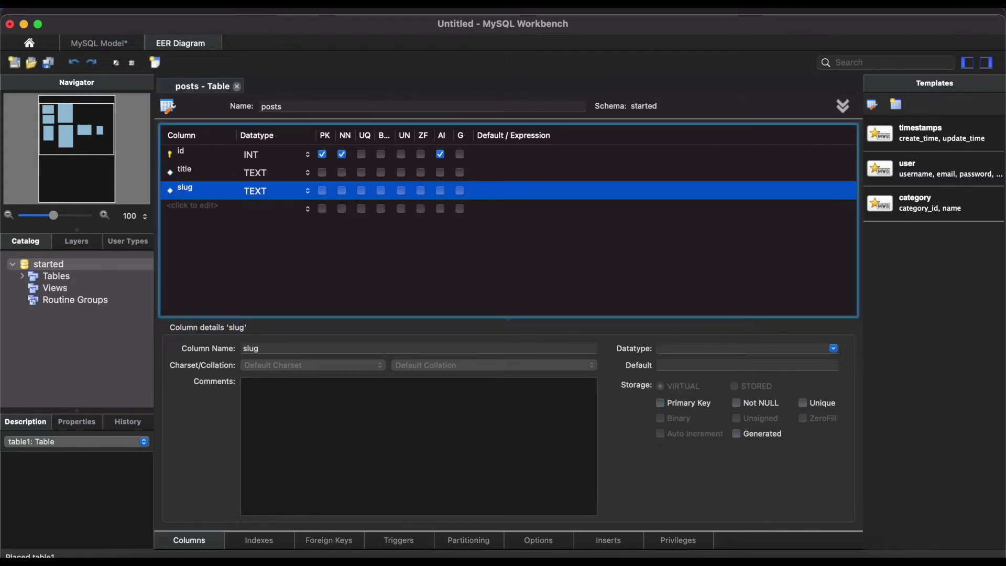
Add a description column with the TEXT data type to the posts table
click(194, 204)
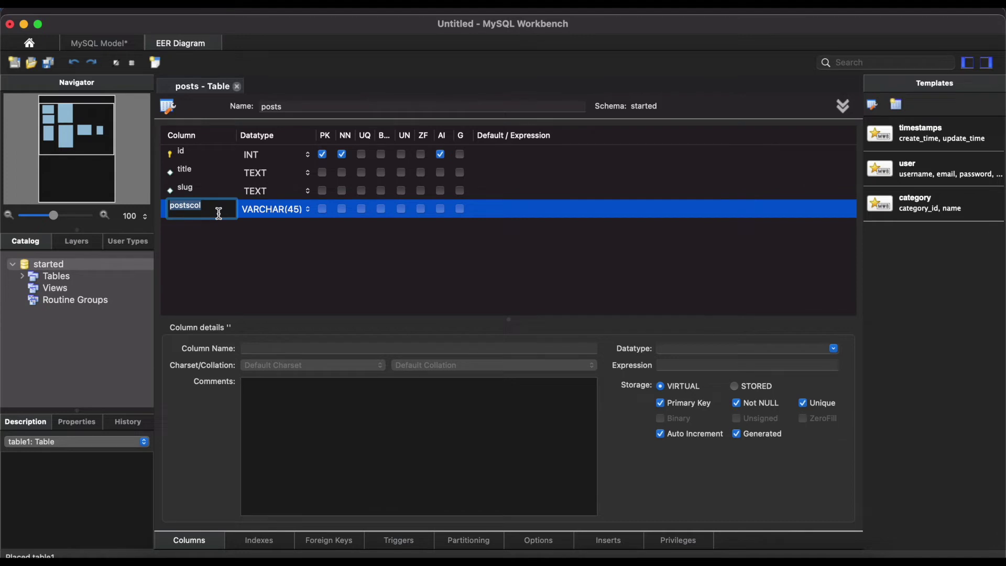
text(cription)
key(Tab)
text(TE)
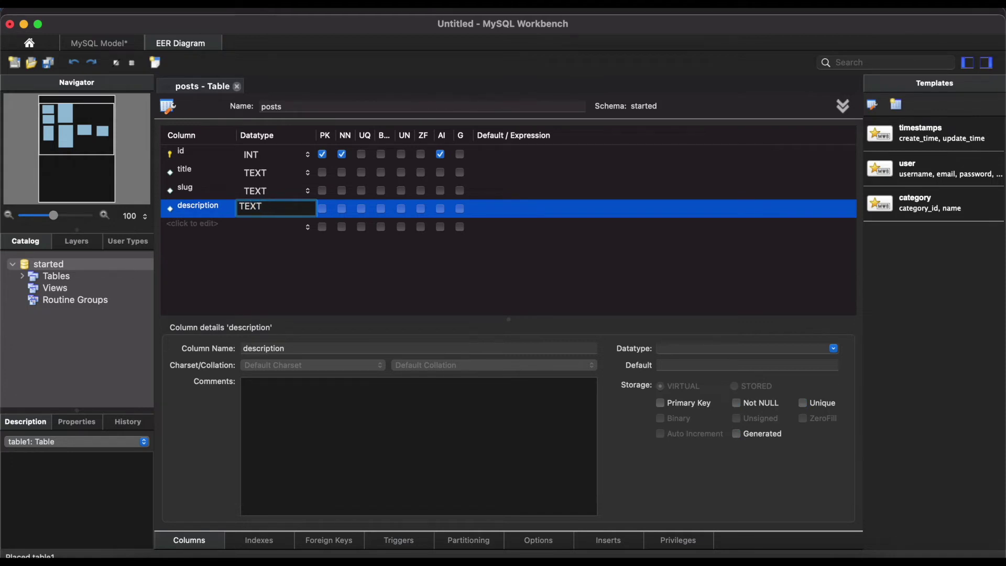
key(Return)
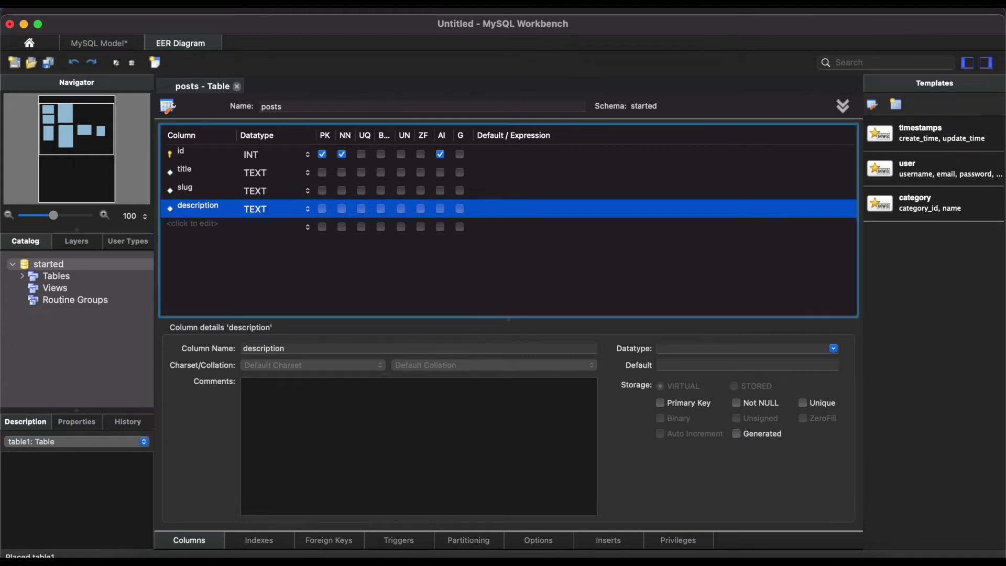
Add a created_at column with the TIMESTAMP data type to the posts table
click(209, 225)
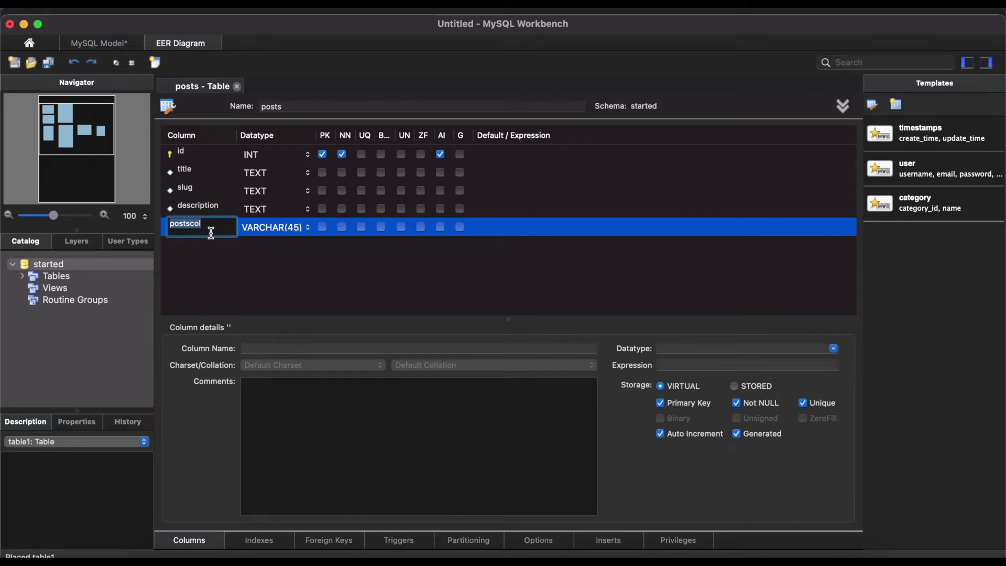
text(created_at)
click(269, 229)
text(TIME()ST)
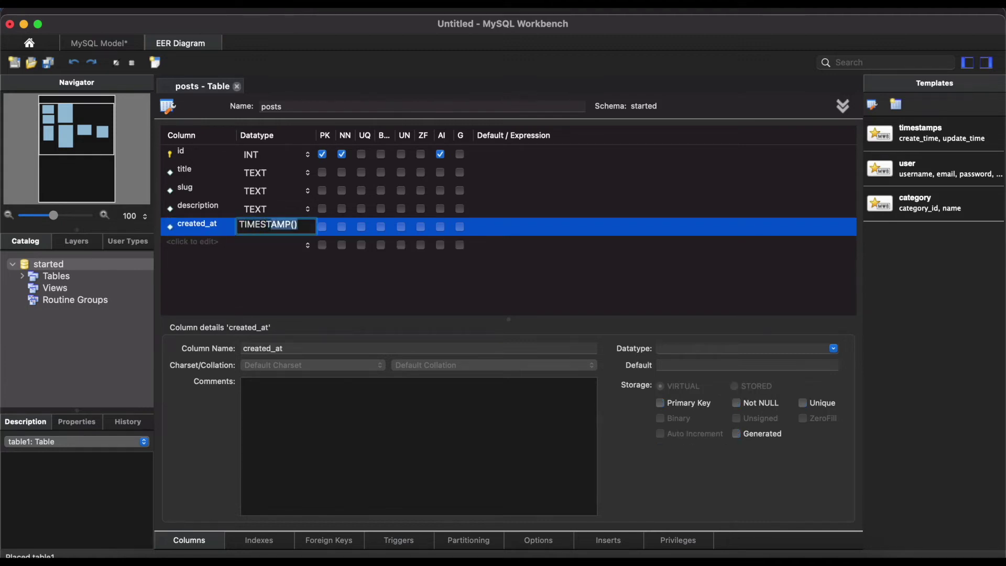
key(Right)
key(Return)
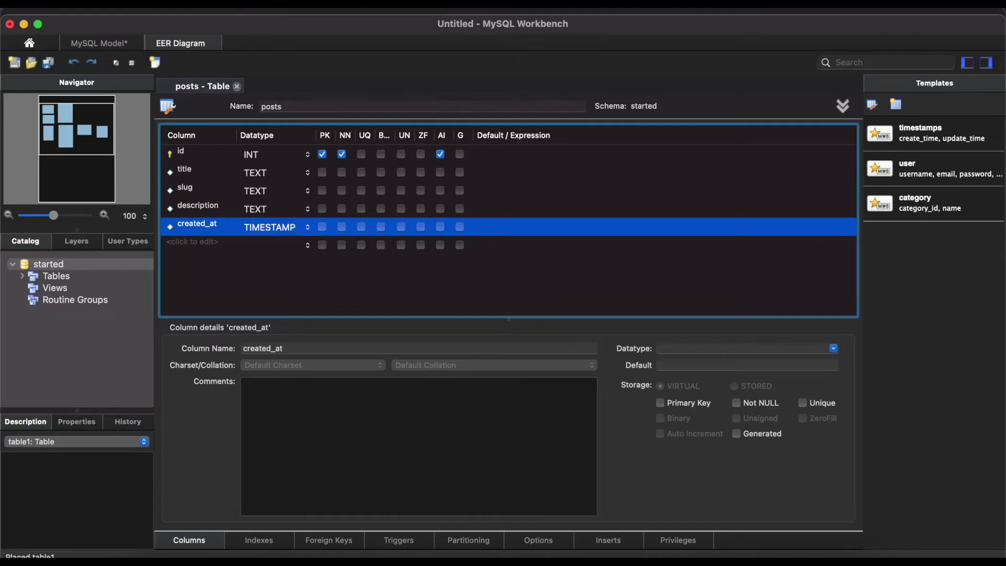
Add an updated_at column of type TIMESTAMP to the posts table and close its table editor
double_click(207, 237)
text(updated_at)
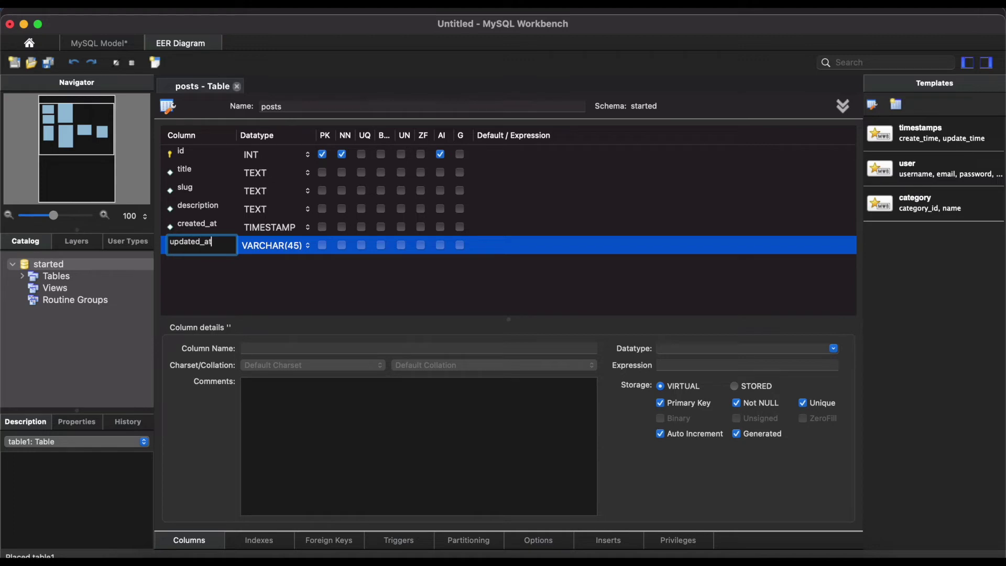
double_click(276, 246)
text(TIMESTAMP()
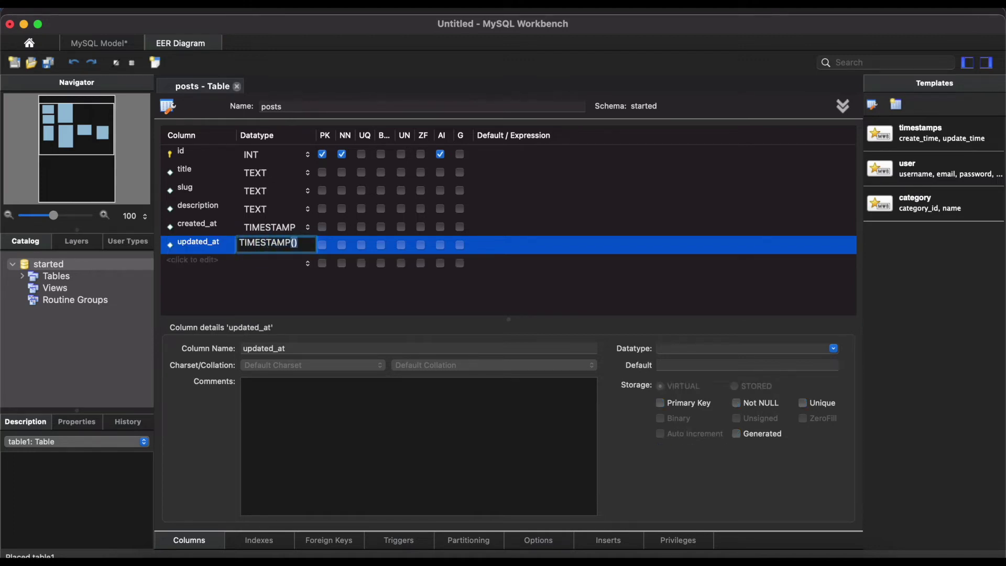
key(Return)
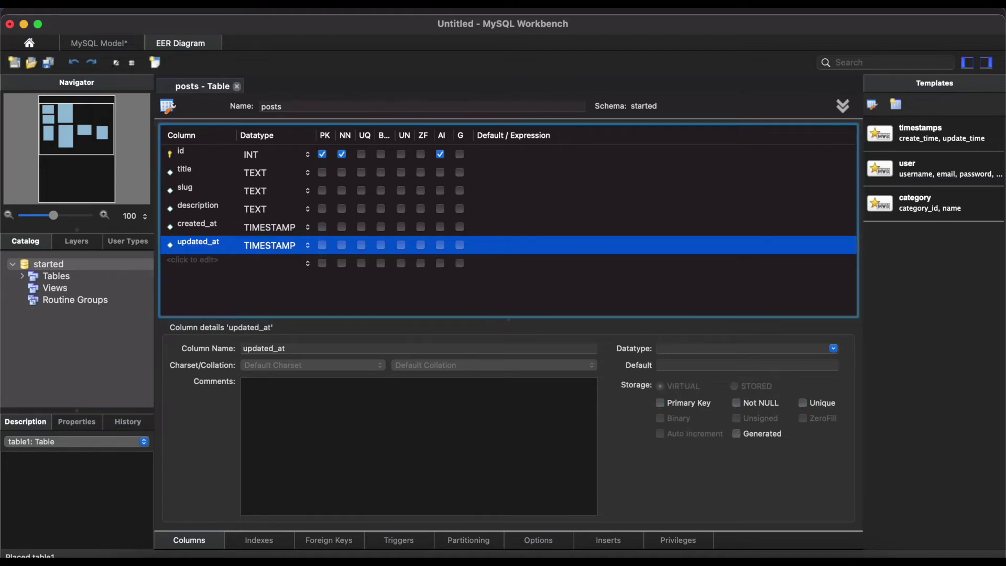
click(238, 87)
Rearrange the diagram so posts sits to the right of users and categories sits above and to the right of posts
drag(723, 295, 579, 389)
drag(590, 283, 710, 219)
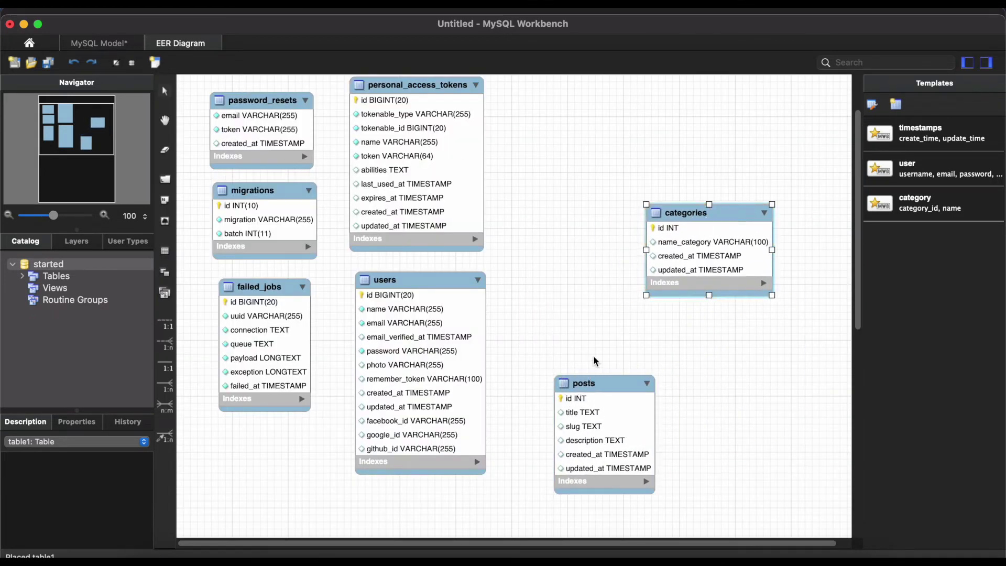
drag(603, 384, 629, 336)
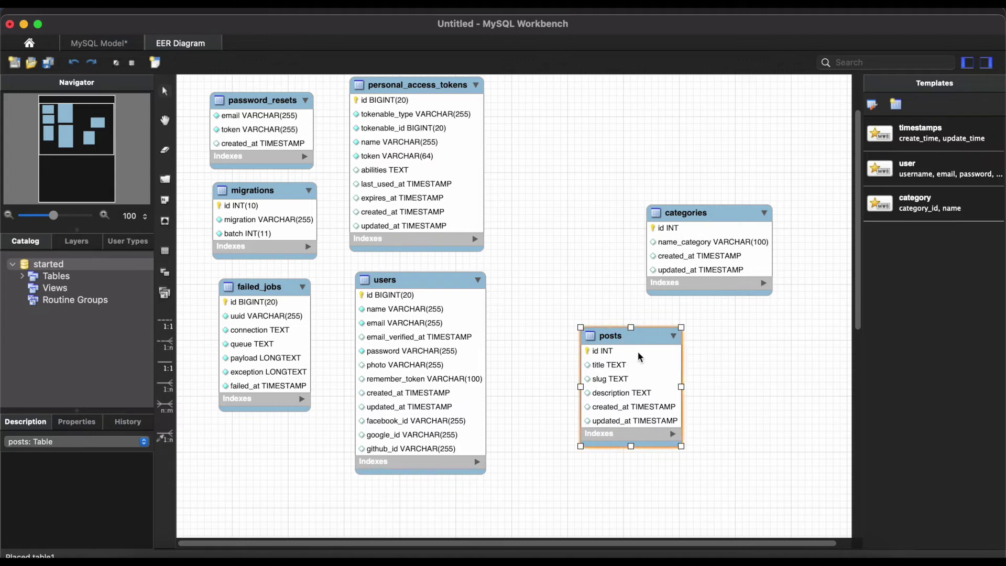
drag(651, 332, 628, 337)
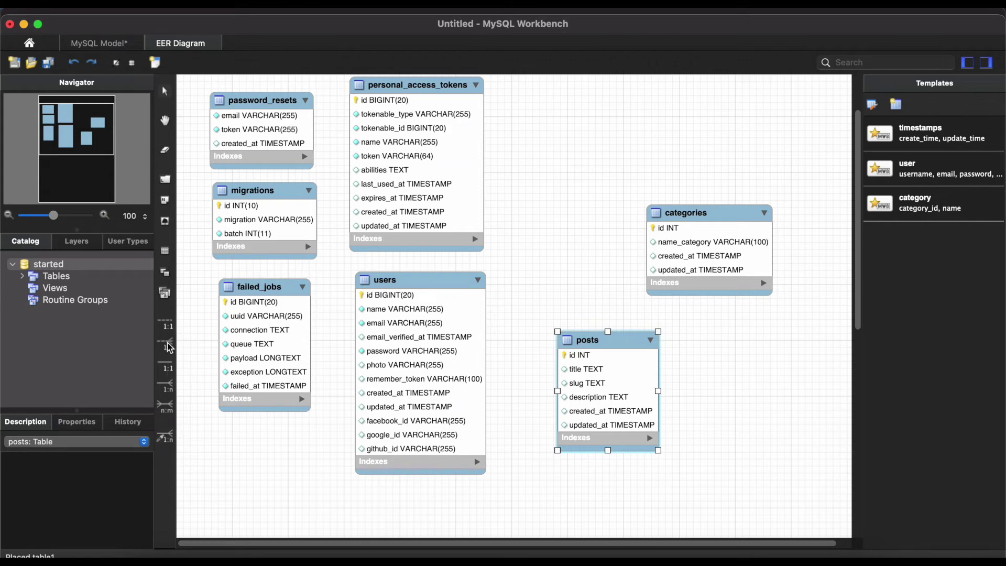
Create a one-to-many non-identifying relationship with posts as the foreign key table and users as the referenced table
click(168, 347)
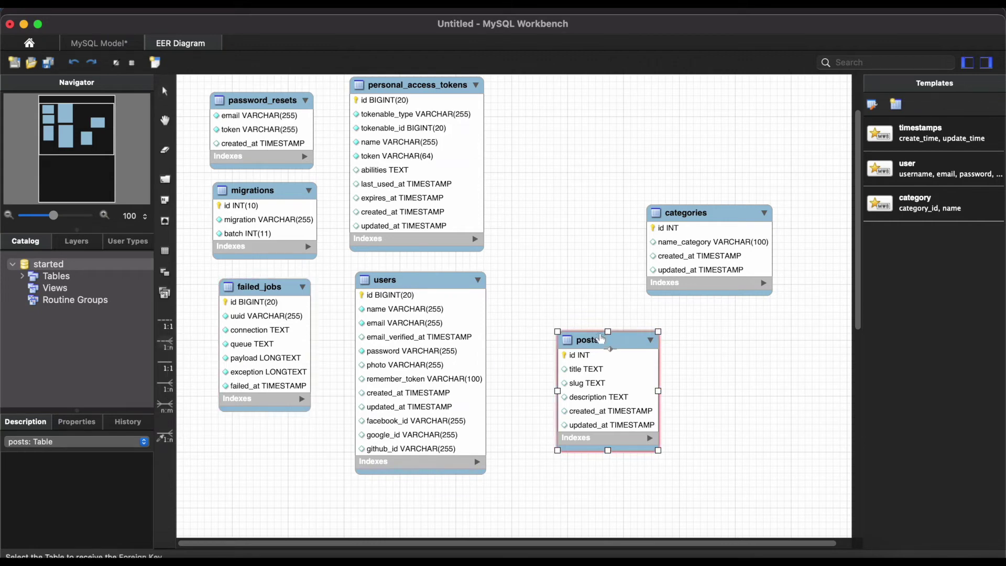
click(593, 345)
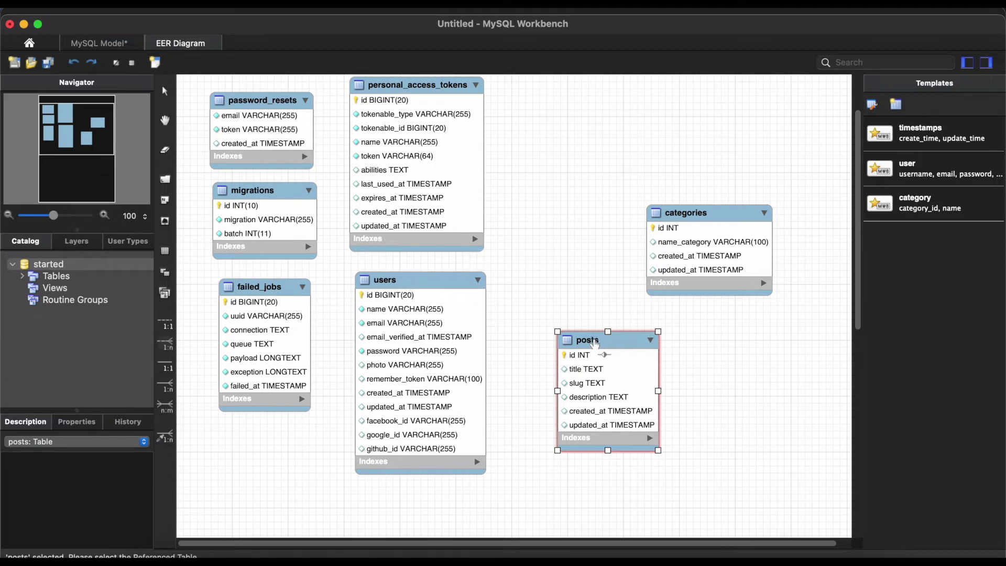
click(447, 283)
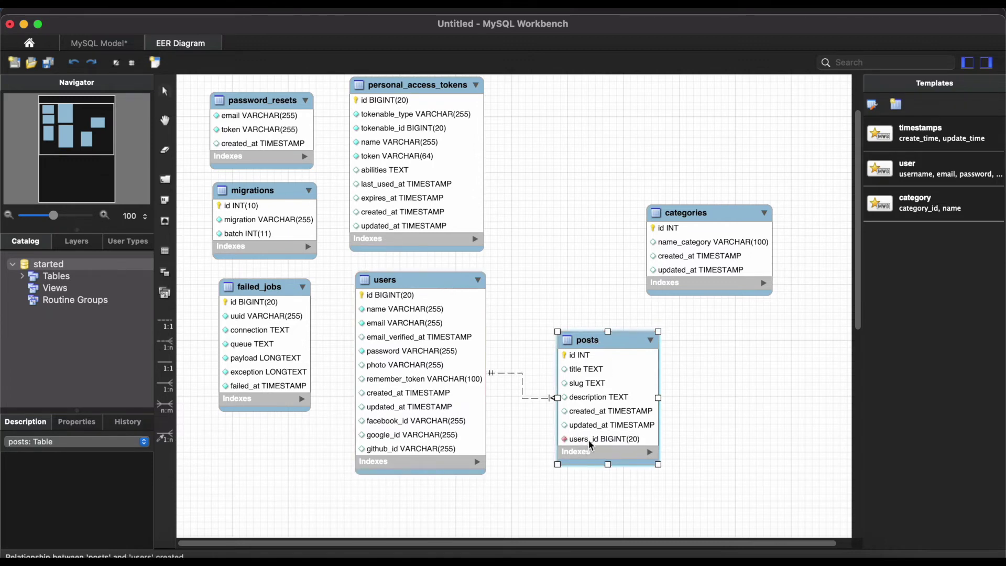
Create a one-to-many non-identifying relationship with posts as the foreign key table and categories as the referenced table
click(169, 347)
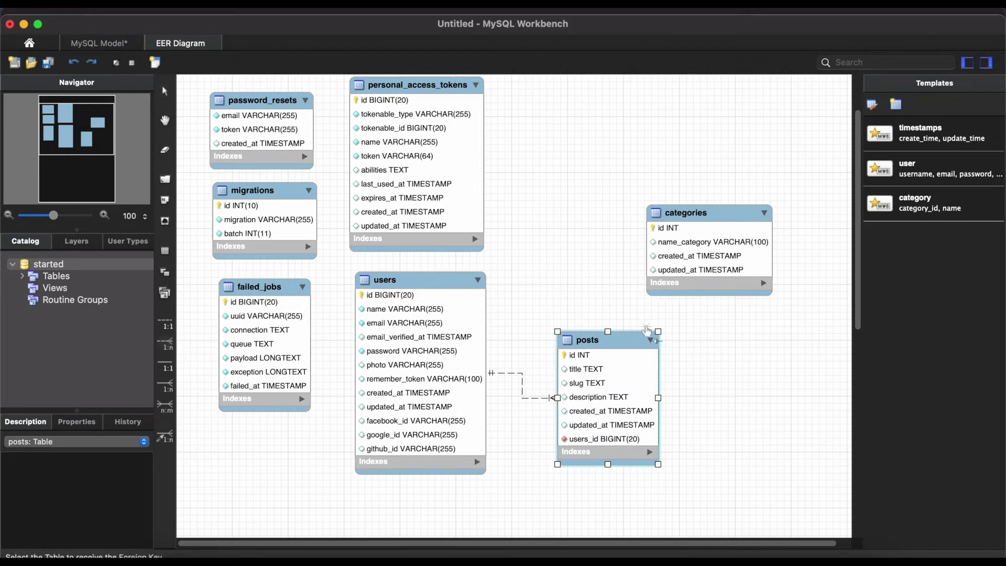
click(611, 345)
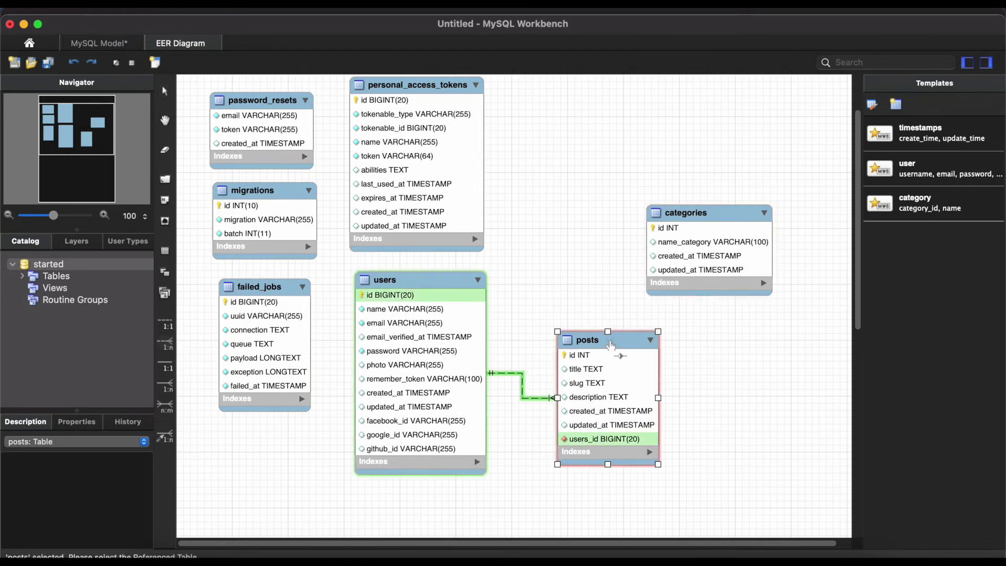
click(683, 286)
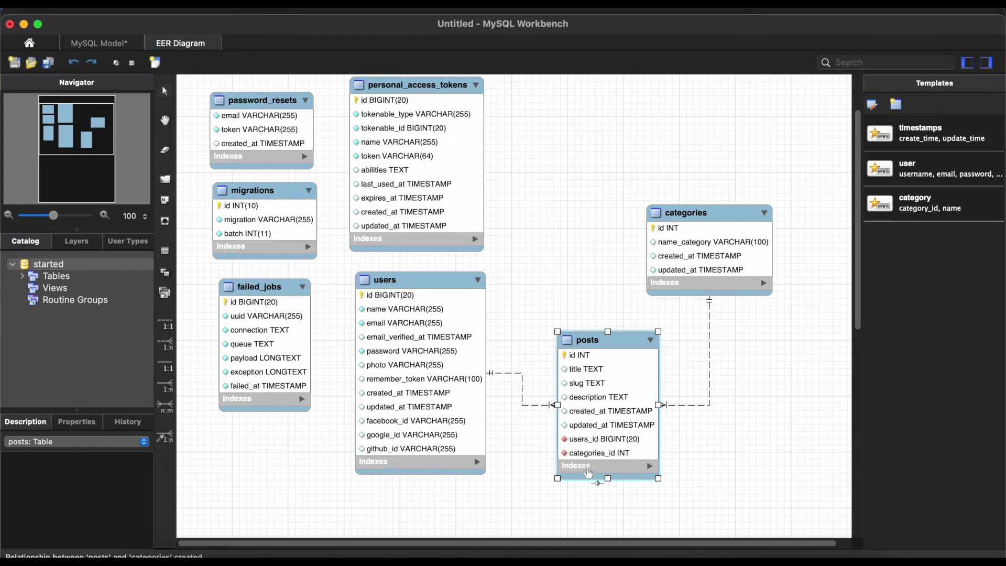
key(Escape)
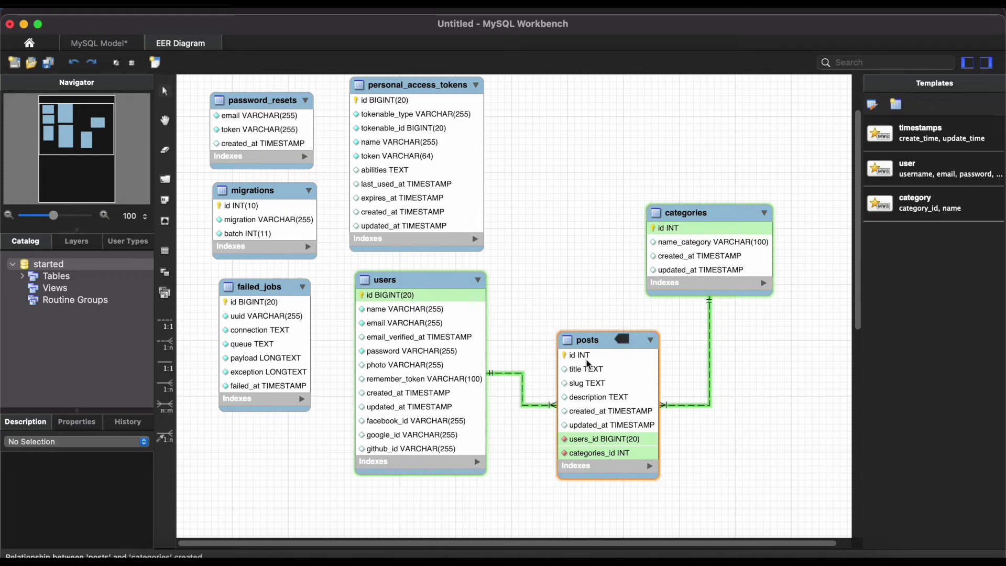
In the posts table, set the fk_posts_users foreign key to CASCADE on both update and delete
double_click(601, 339)
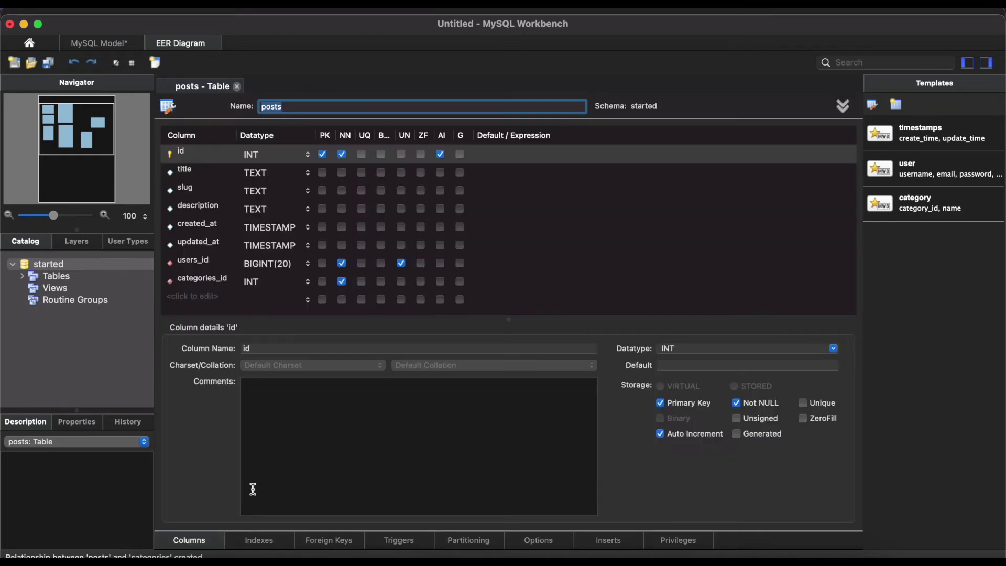
click(330, 546)
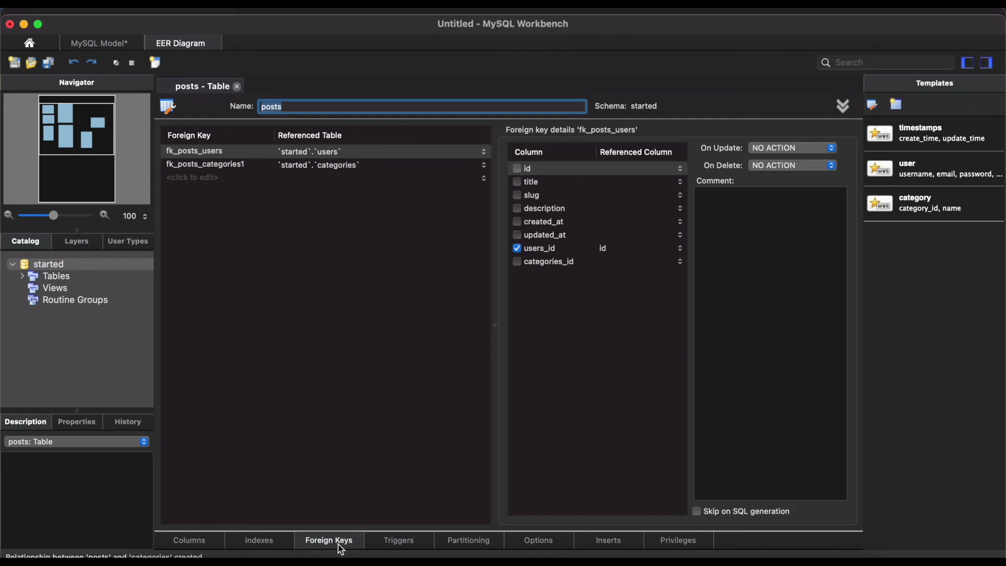
click(783, 150)
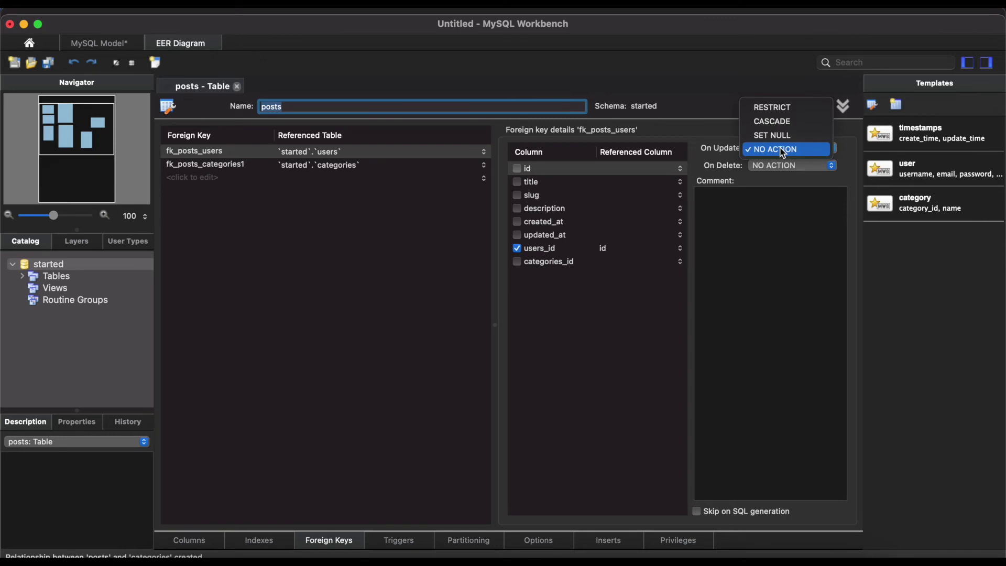
click(776, 125)
click(804, 165)
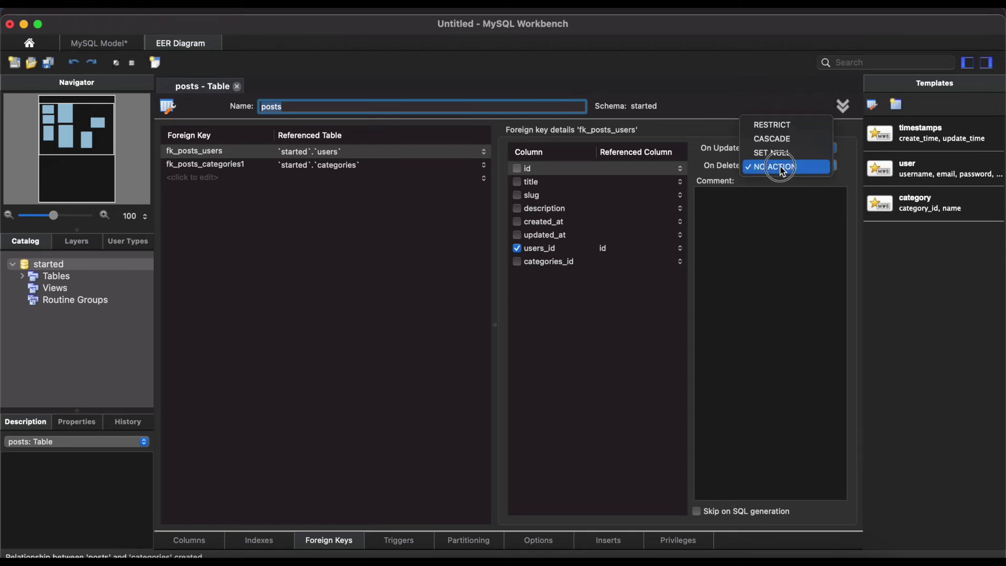
click(779, 140)
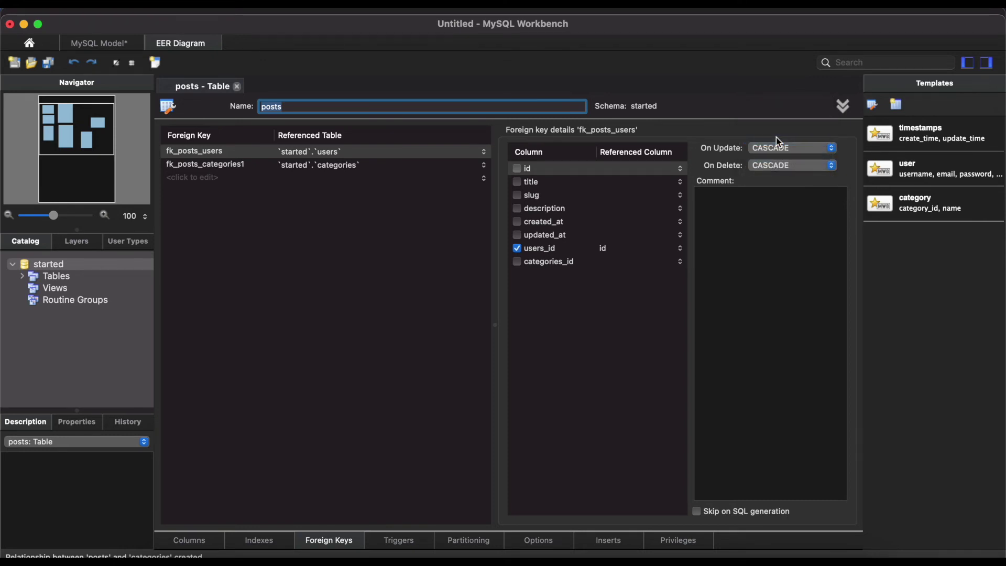
Set the fk_posts_categories1 foreign key to CASCADE on both update and delete, and close the posts table editor
click(233, 165)
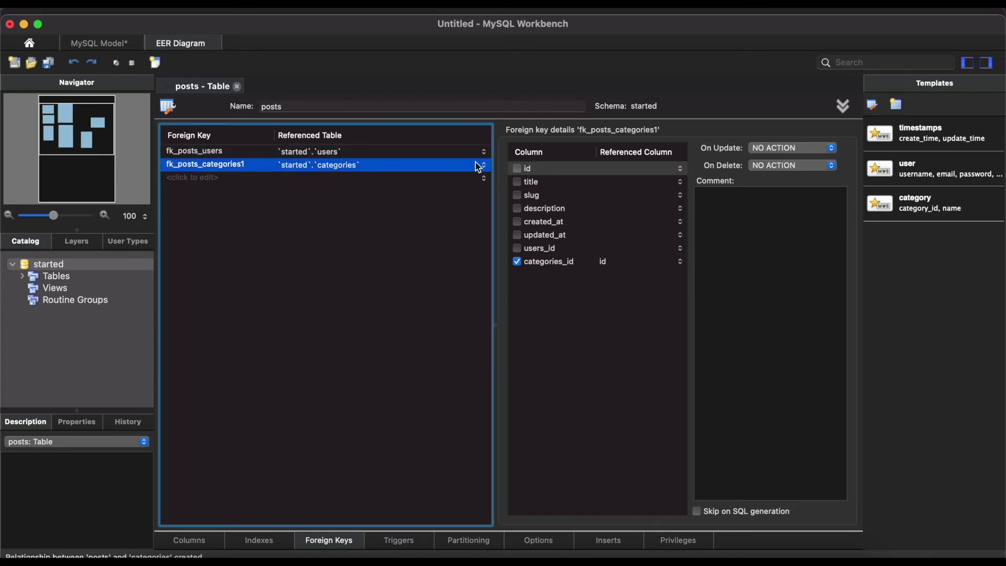
click(789, 151)
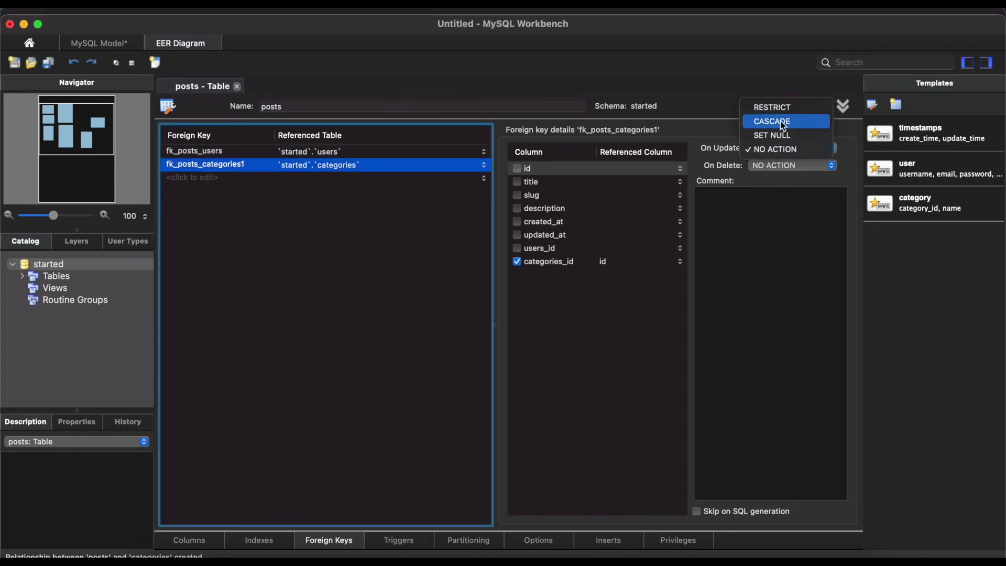
click(781, 121)
click(776, 165)
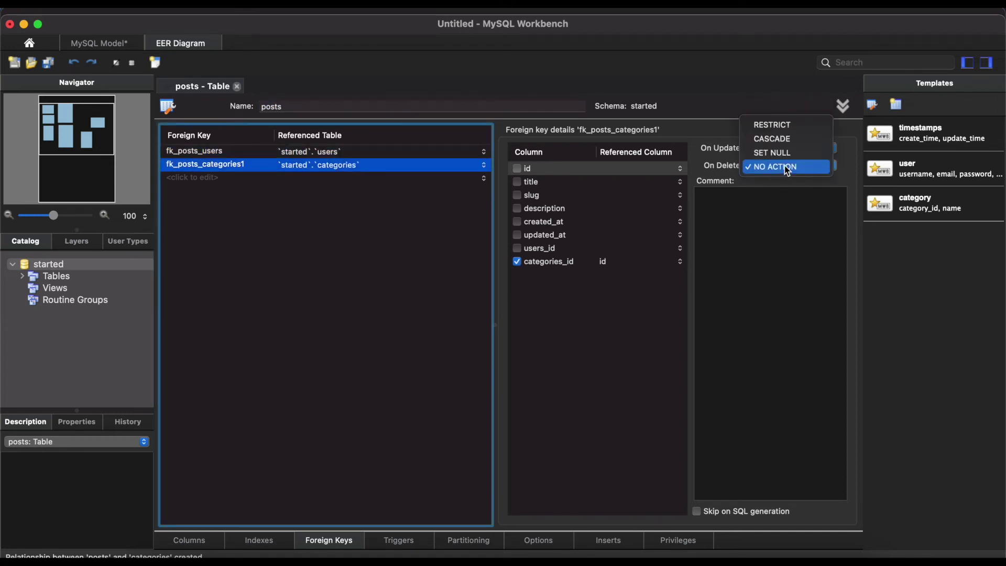
click(783, 139)
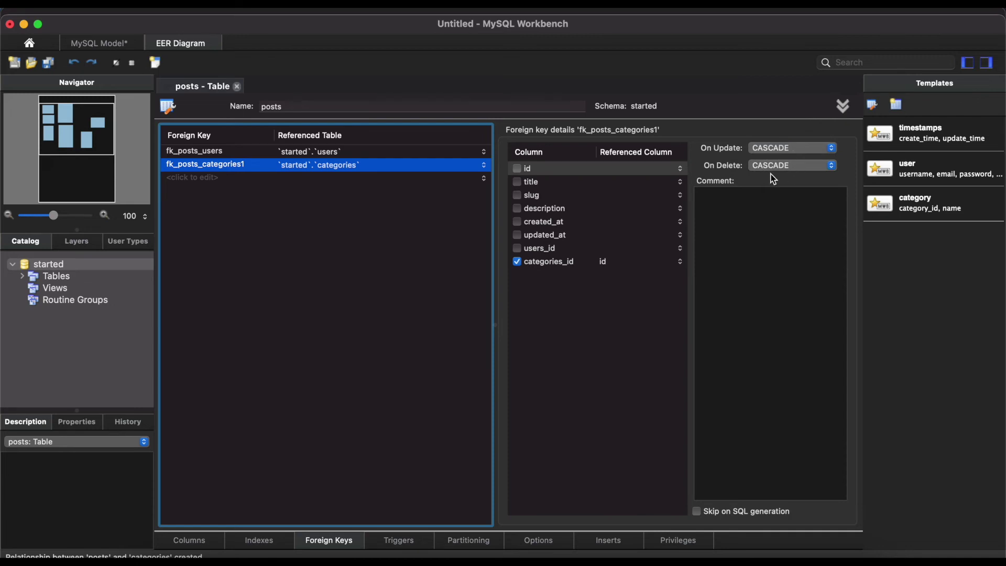
click(237, 87)
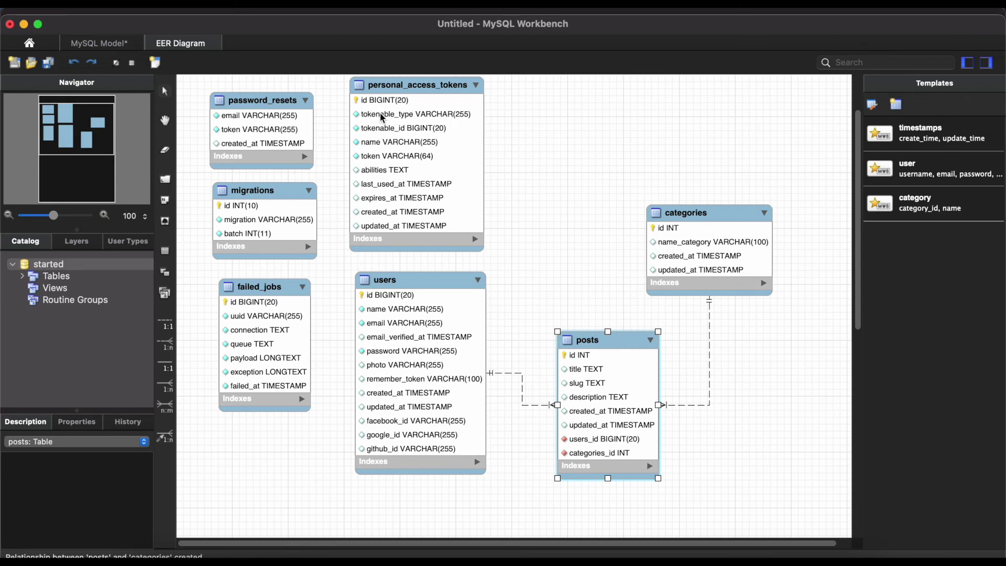
Expand the list of tables under the started schema in the catalog
click(23, 277)
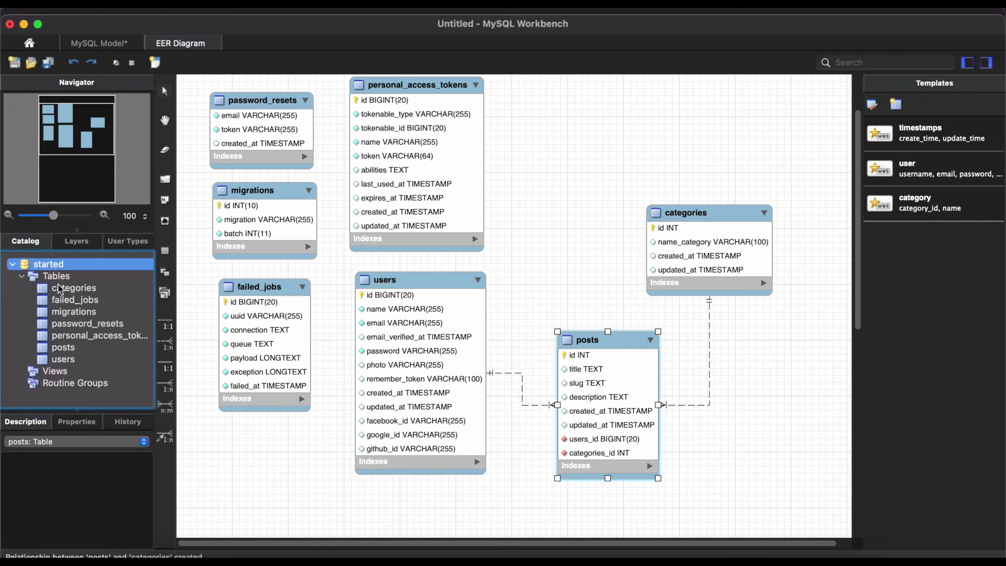